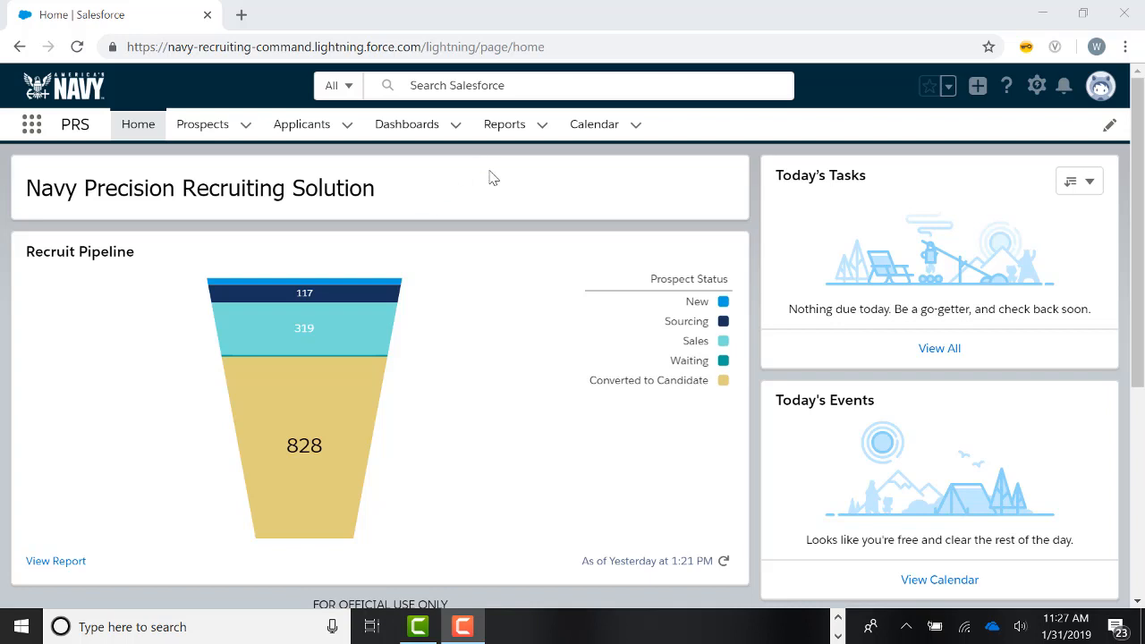
# Create a new report from the list of all reports, using the Applicants report type in the Applicants & Contacts category.
pyautogui.click(504, 127)
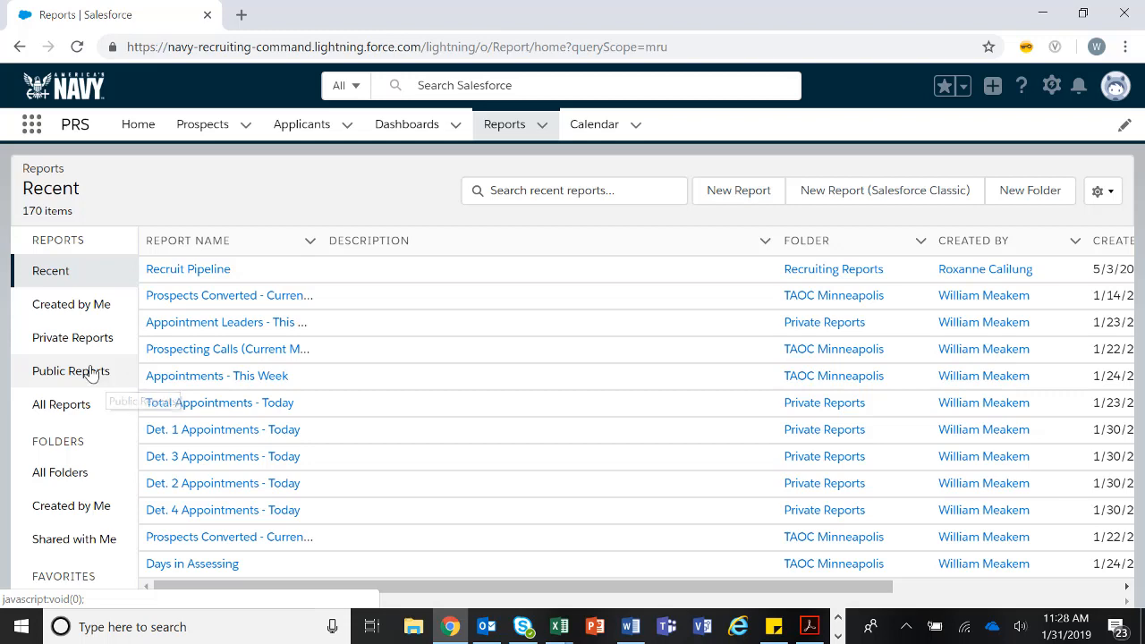
pyautogui.click(95, 407)
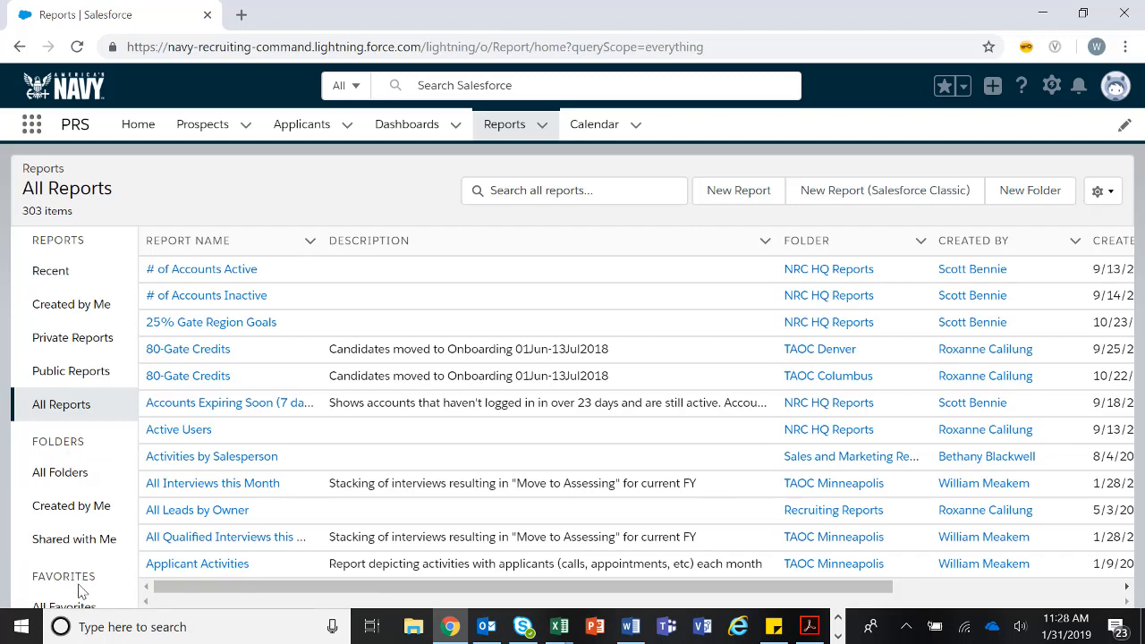
pyautogui.click(747, 204)
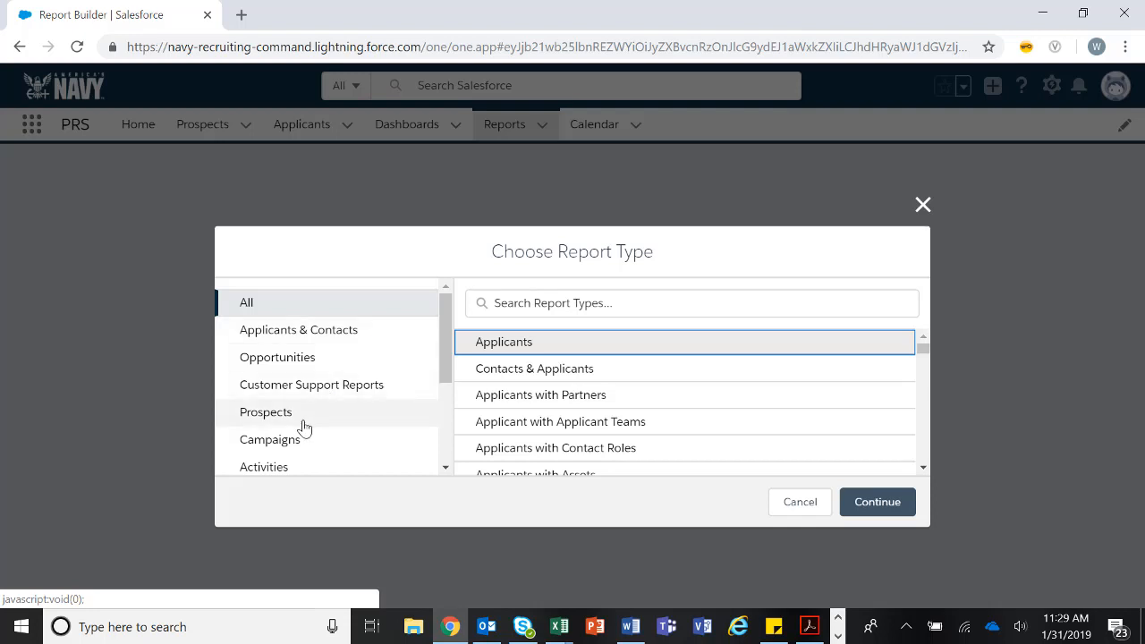
pyautogui.click(321, 337)
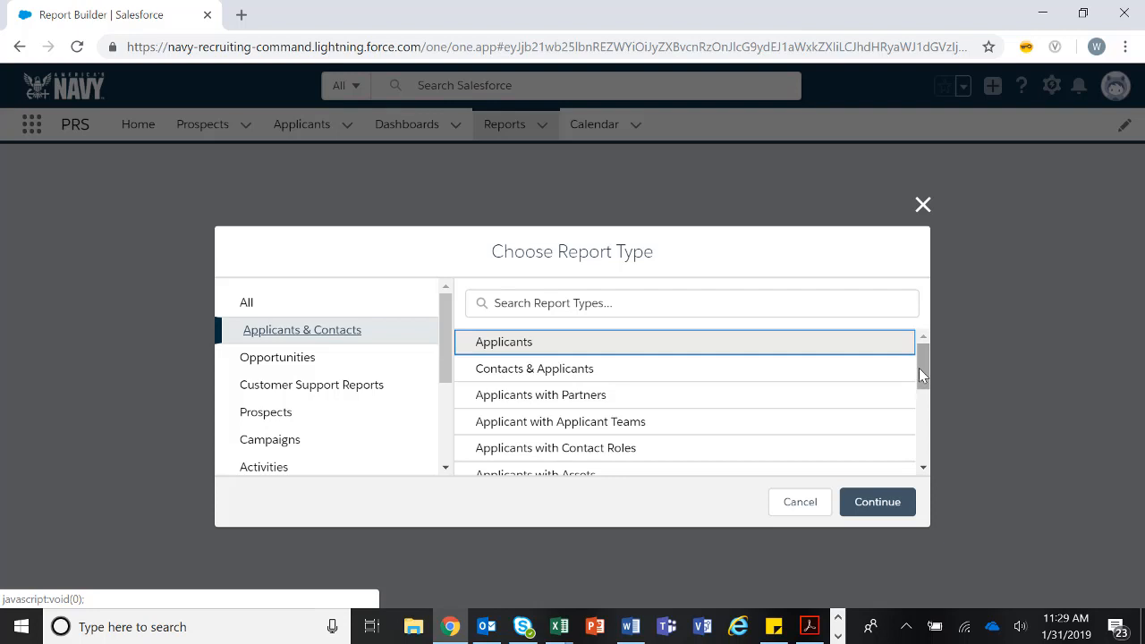
pyautogui.moveTo(920, 372)
pyautogui.mouseDown()
pyautogui.moveTo(922, 409)
pyautogui.moveTo(928, 362)
pyautogui.mouseUp()
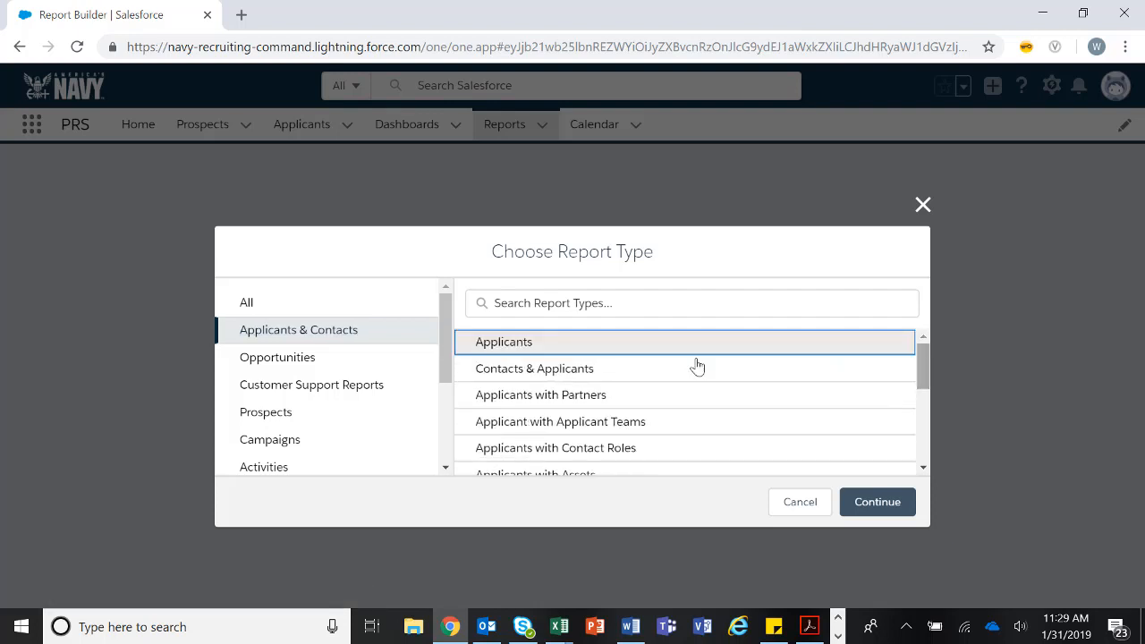
pyautogui.click(514, 346)
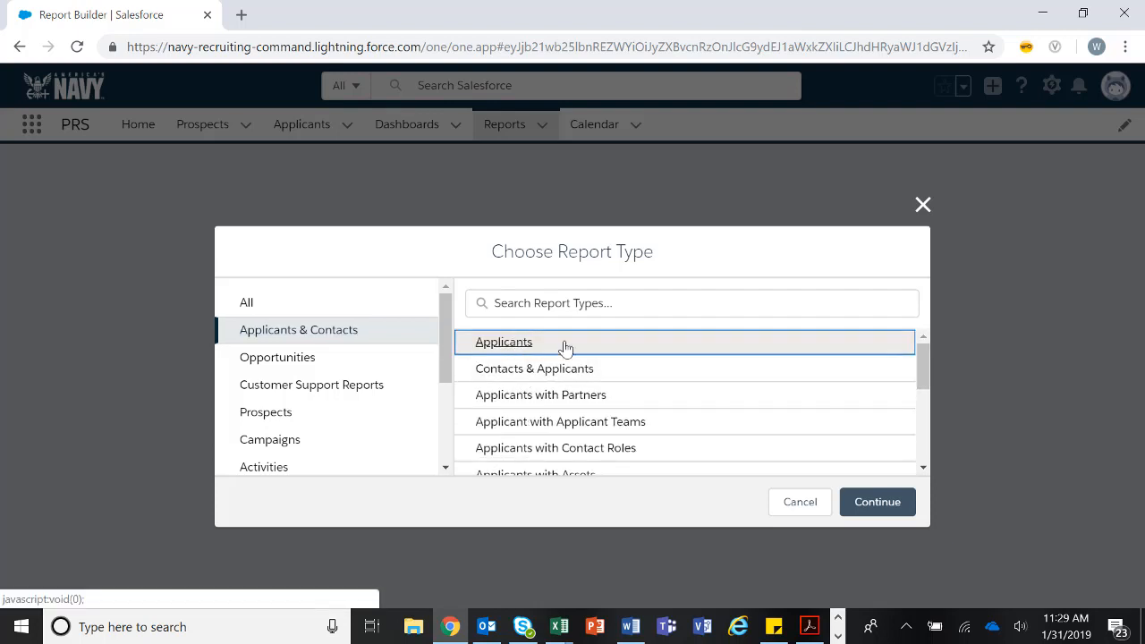
pyautogui.click(868, 503)
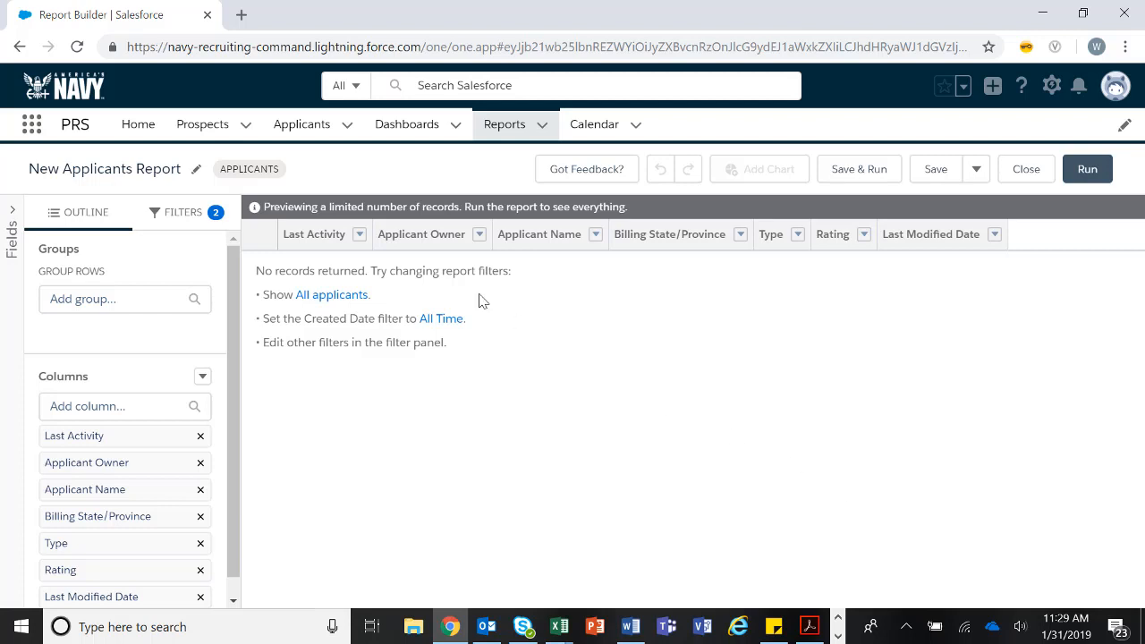
# Rename the new report as "All Applicants - Minneapolis".
pyautogui.click(196, 169)
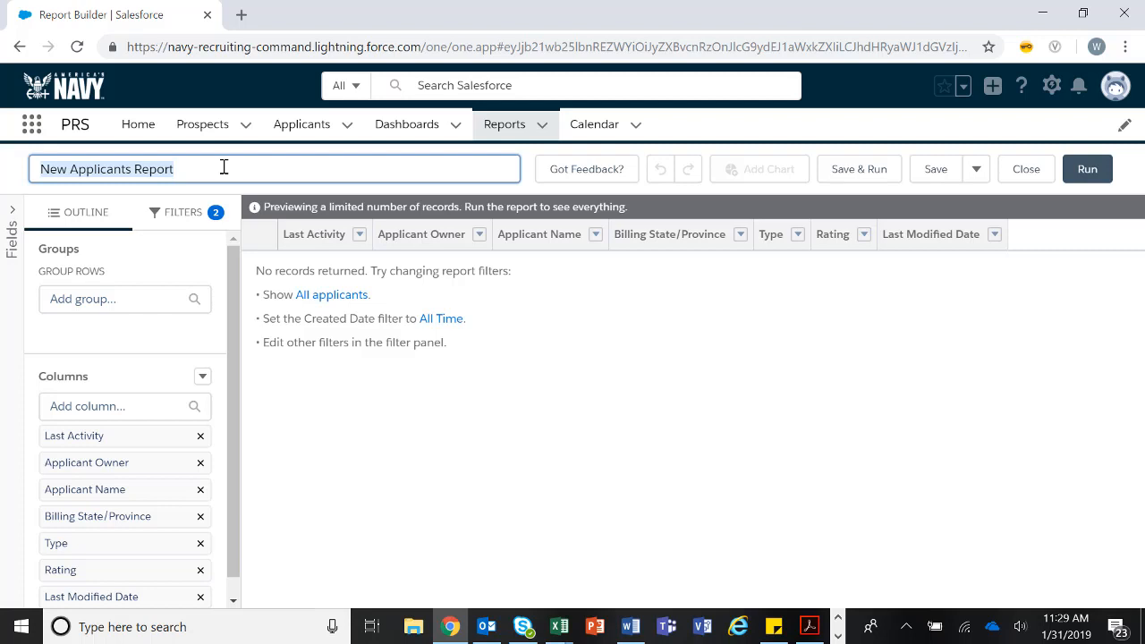
pyautogui.write('All App')
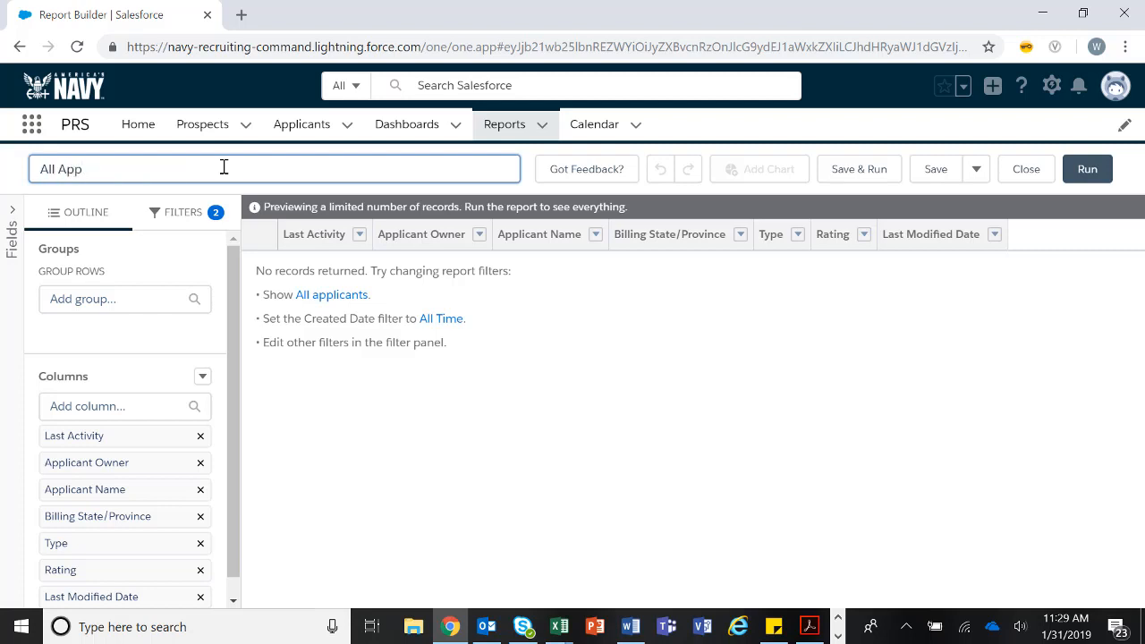
pyautogui.write('lpicants - Minneapolis')
pyautogui.click(206, 257)
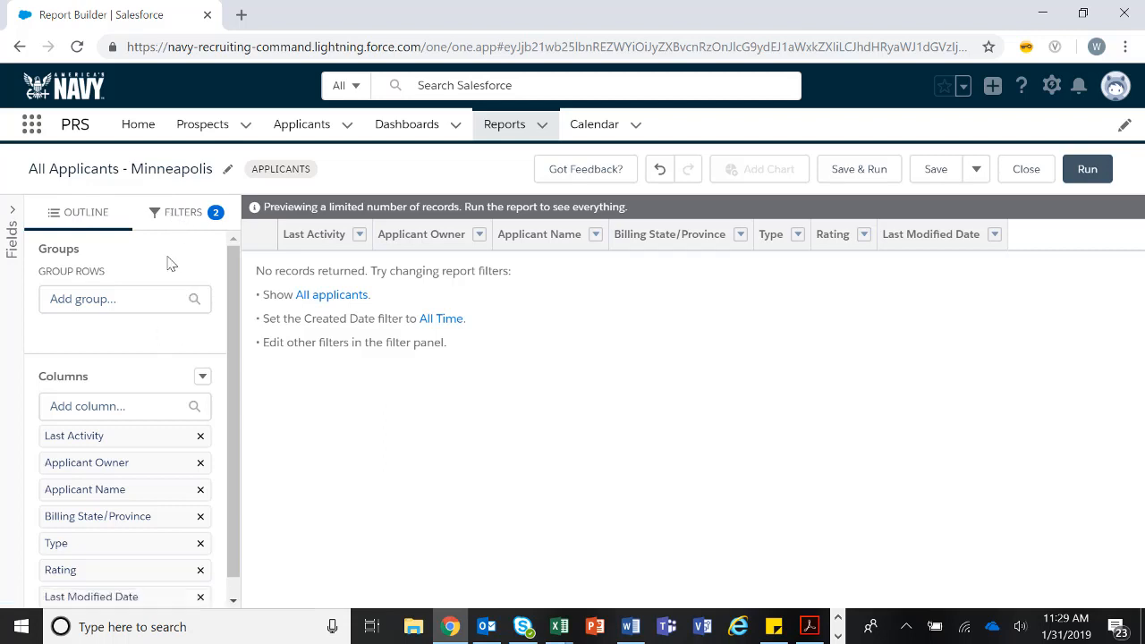
# Change the report's Show Me filter to All applicants and apply it.
pyautogui.click(186, 211)
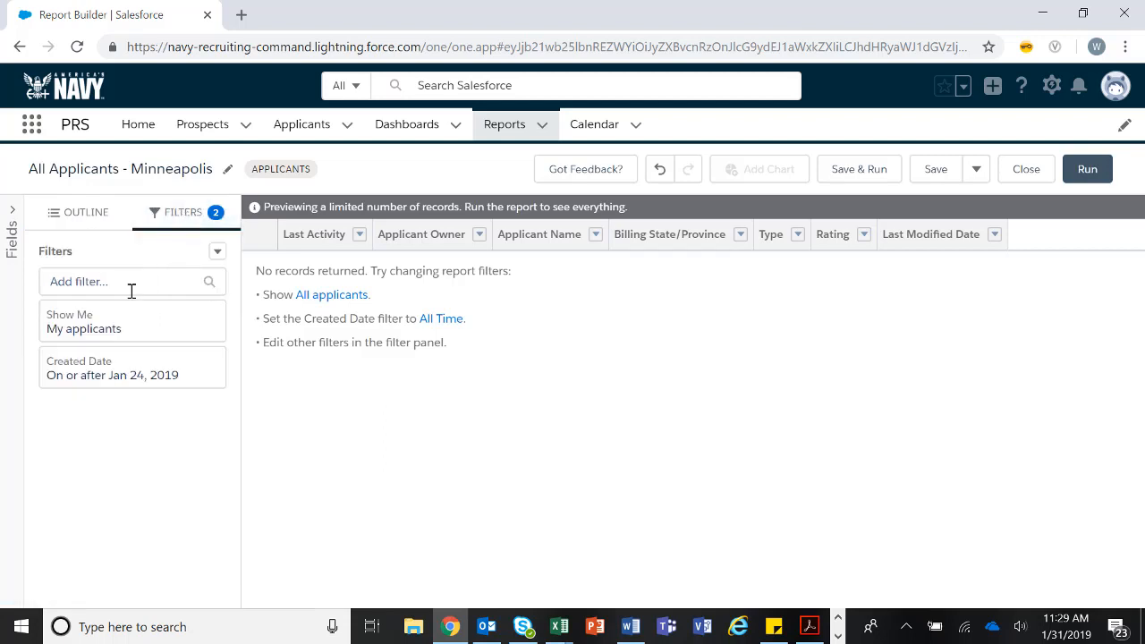
pyautogui.click(108, 331)
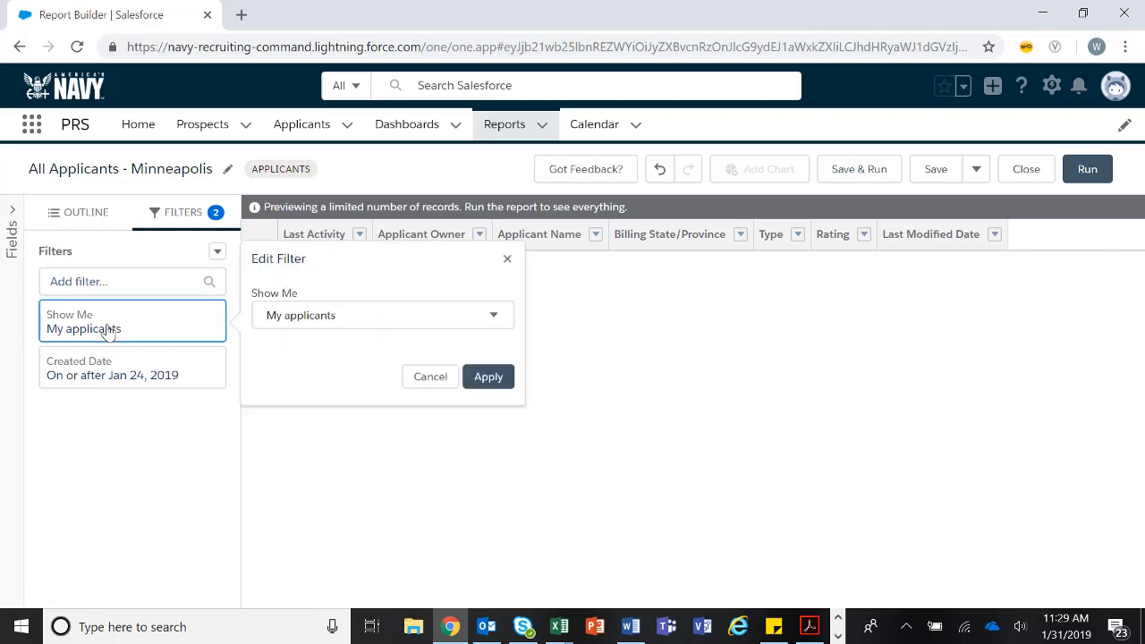
pyautogui.click(300, 317)
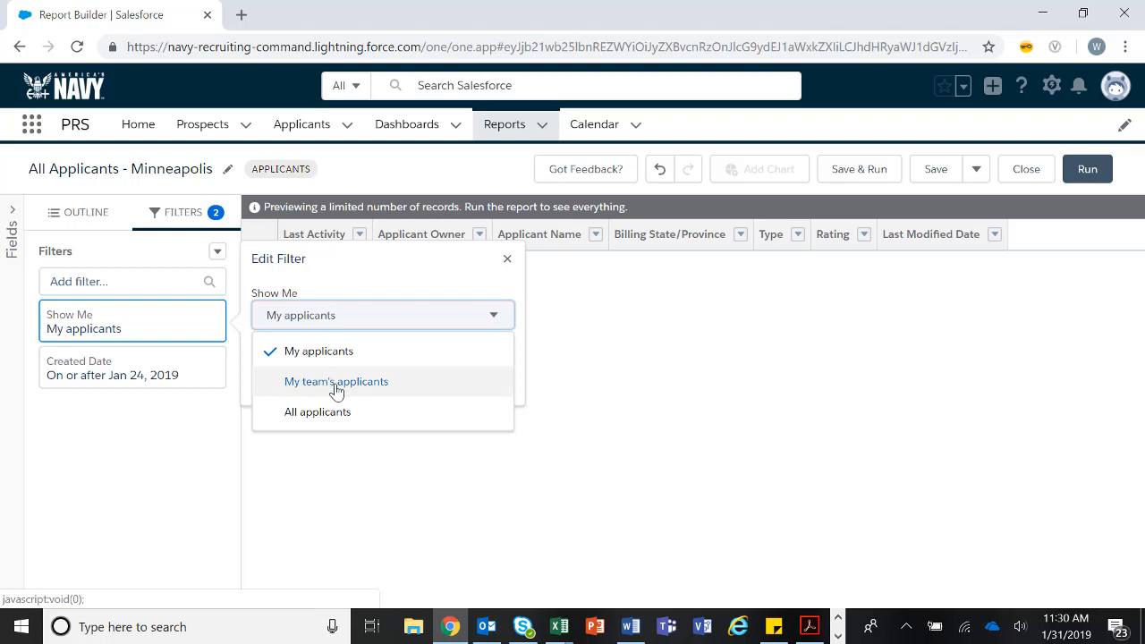
pyautogui.click(320, 414)
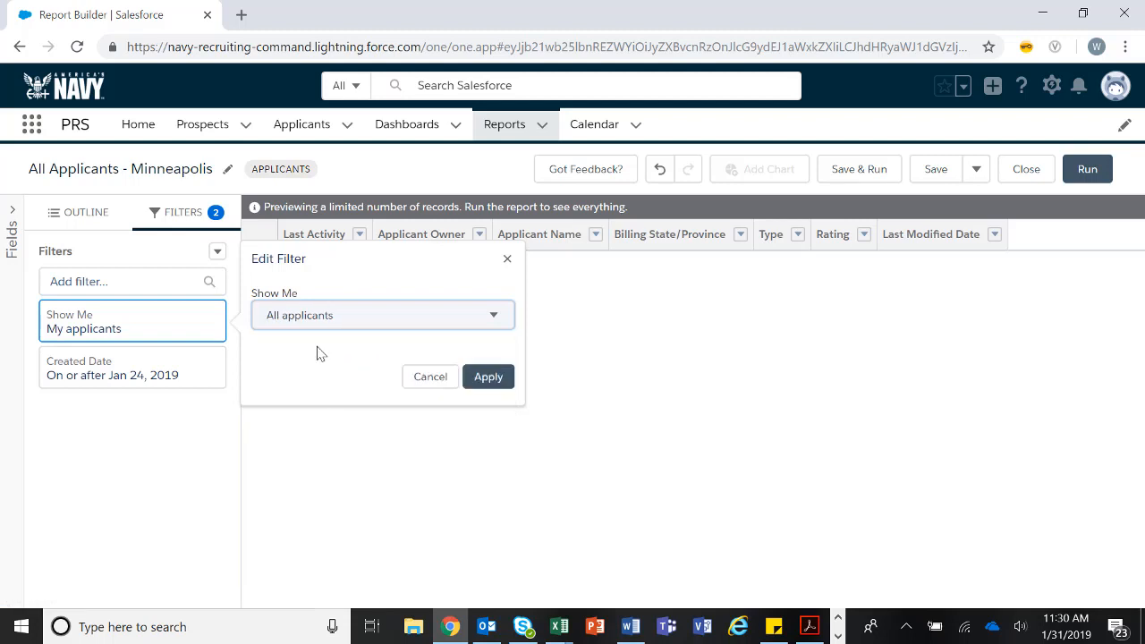
pyautogui.click(474, 379)
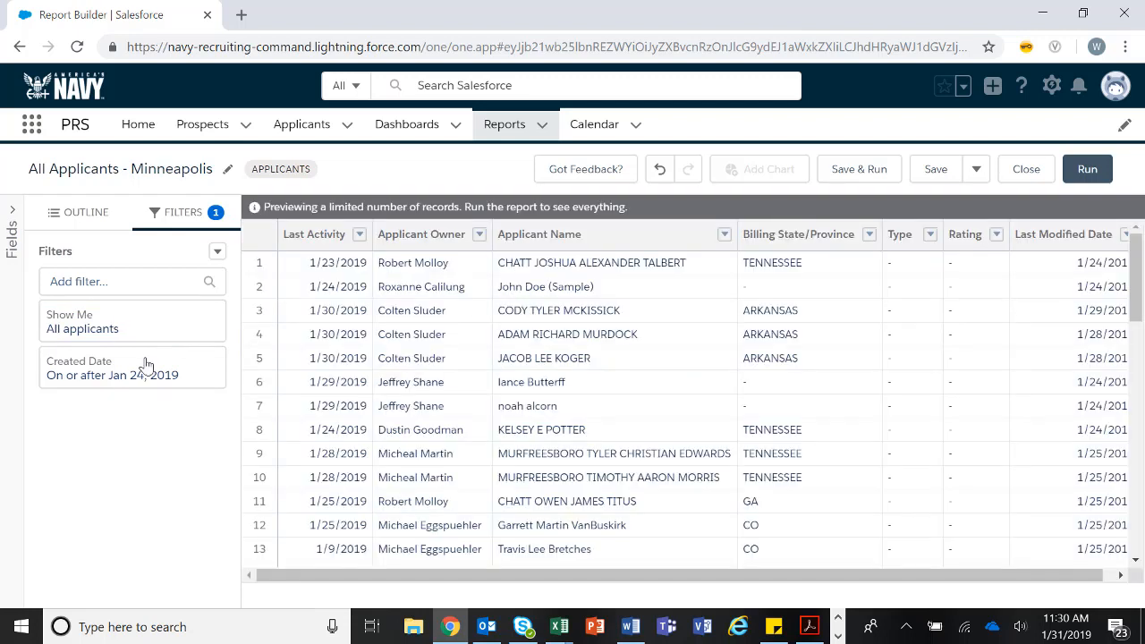
# Set the range of the Created Date filter to Current FY and apply it.
pyautogui.click(147, 366)
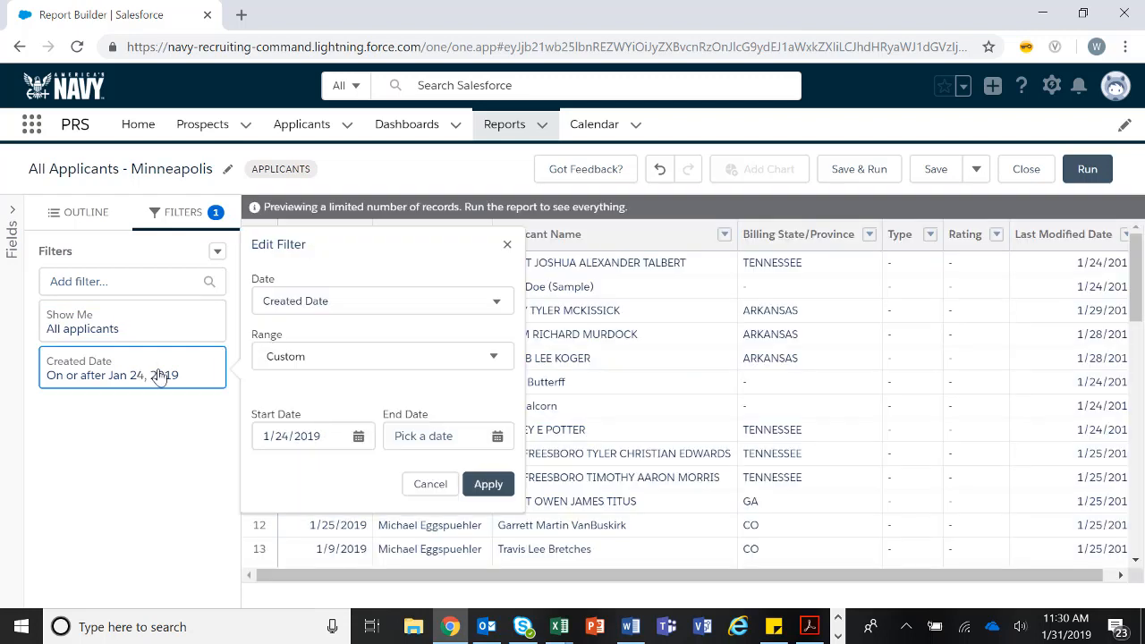
pyautogui.click(290, 358)
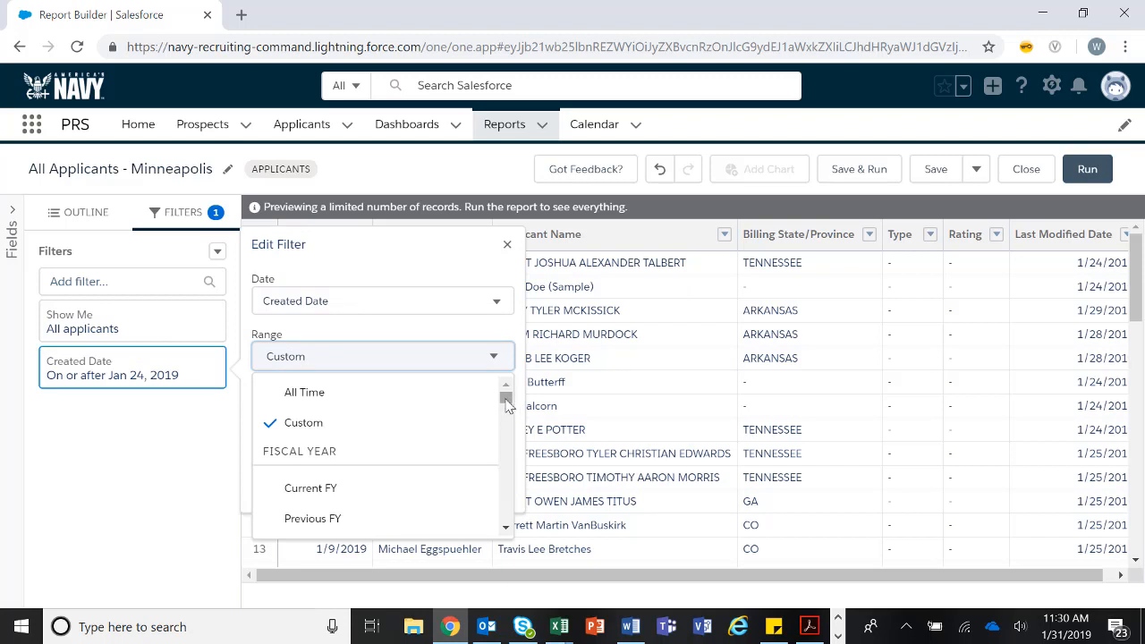
pyautogui.moveTo(507, 401); pyautogui.dragTo(289, 478)
pyautogui.click(312, 447)
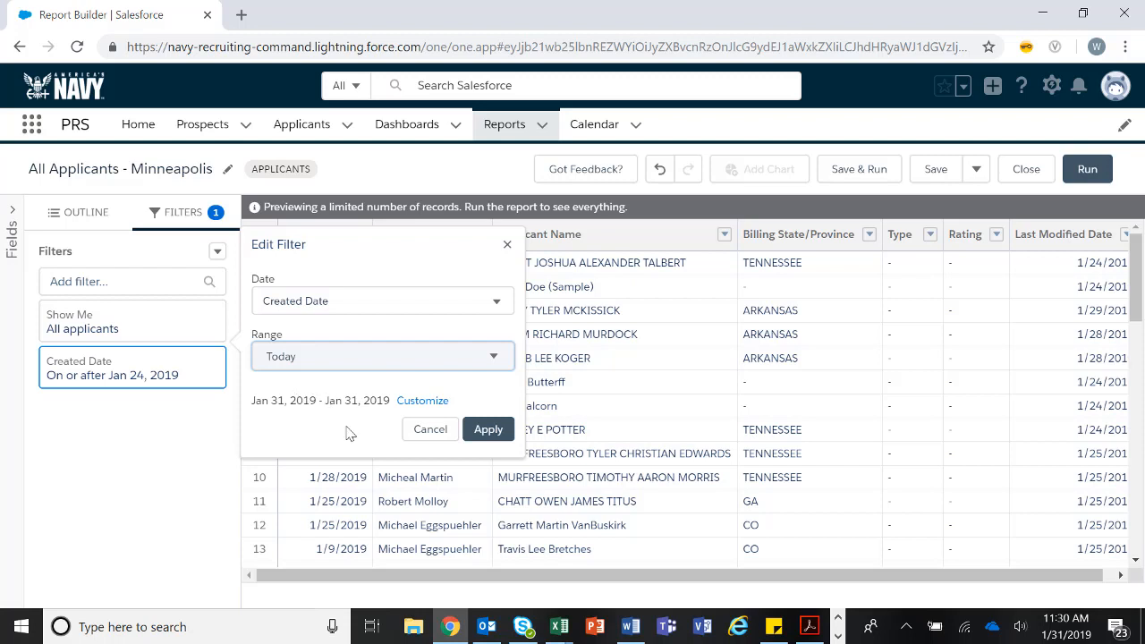
pyautogui.click(309, 358)
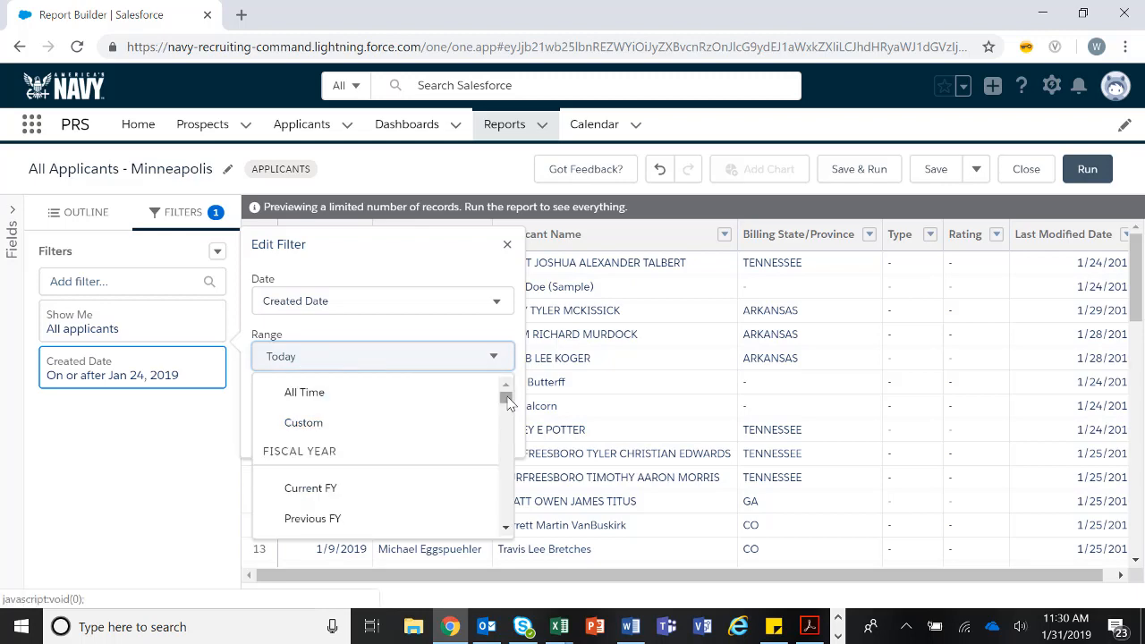
pyautogui.click(325, 487)
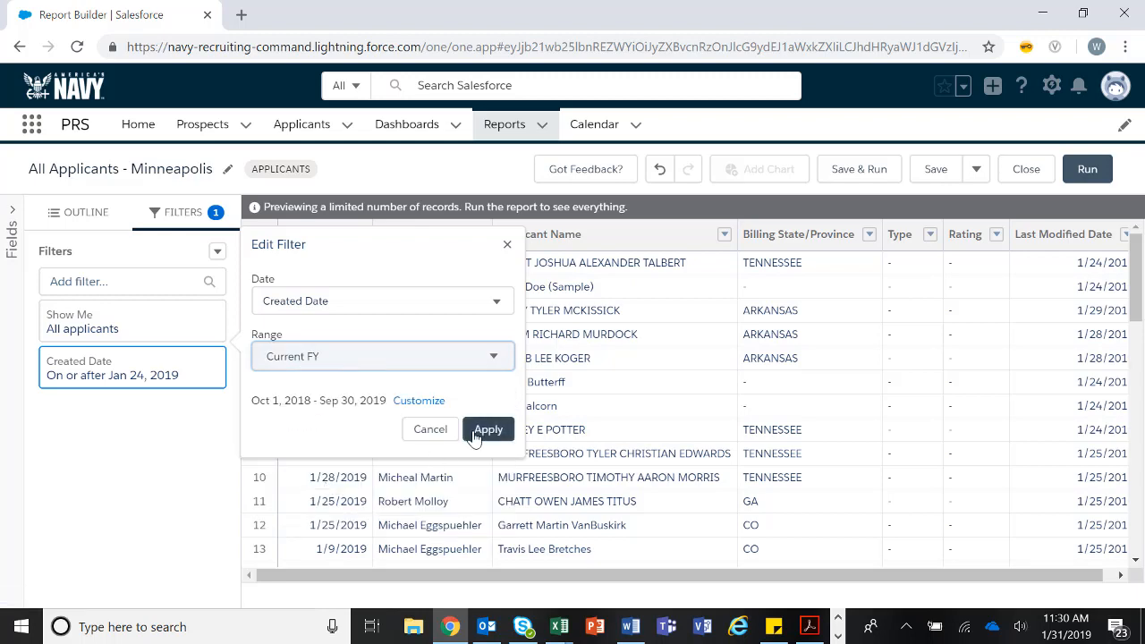
pyautogui.click(486, 429)
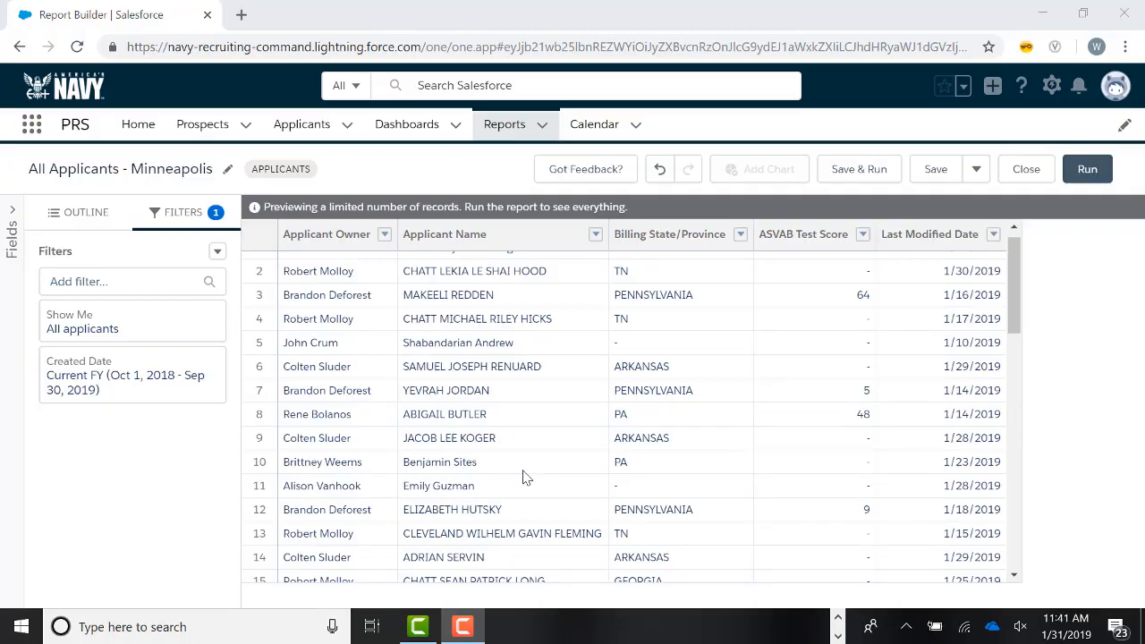
# Add an RSID filter with the operator equals and the value 253851.
pyautogui.click(118, 281)
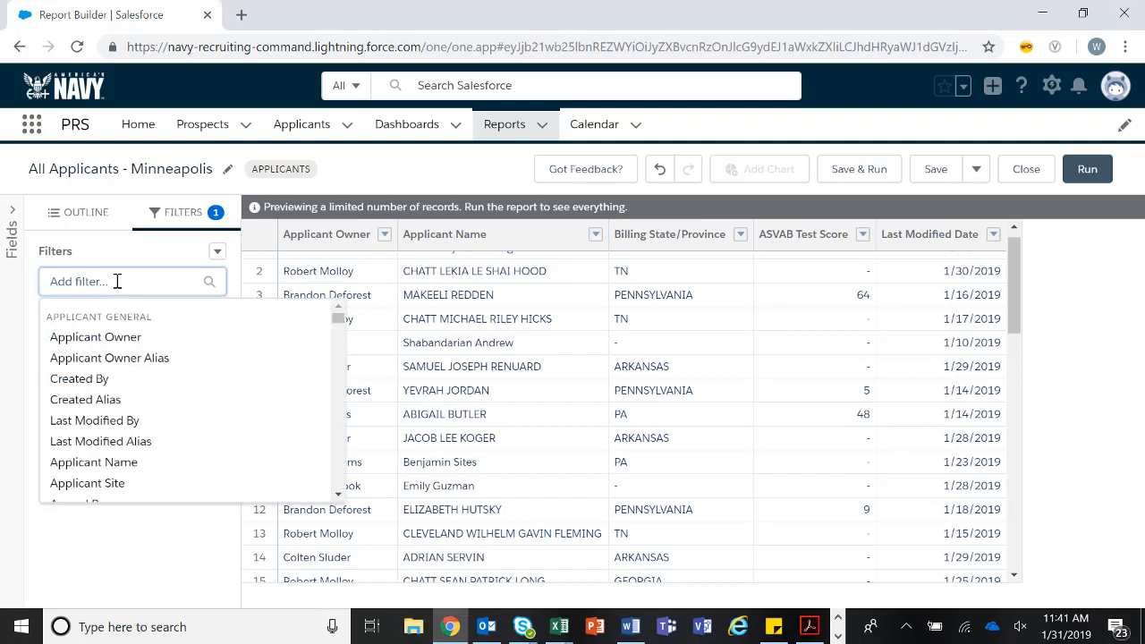
pyautogui.write('rsid')
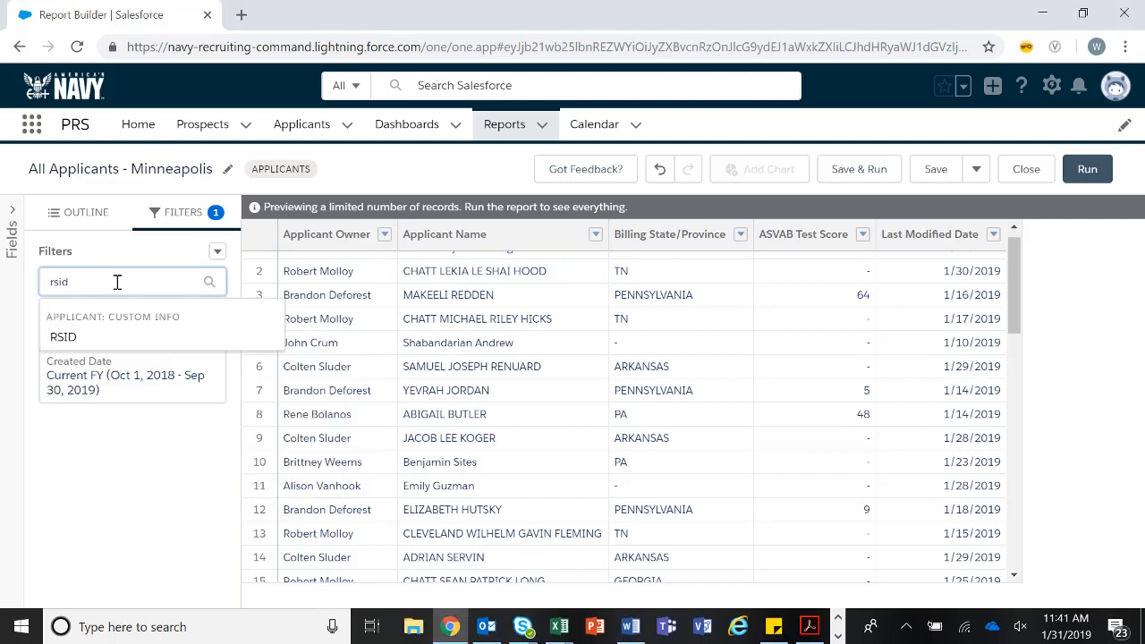
pyautogui.click(76, 343)
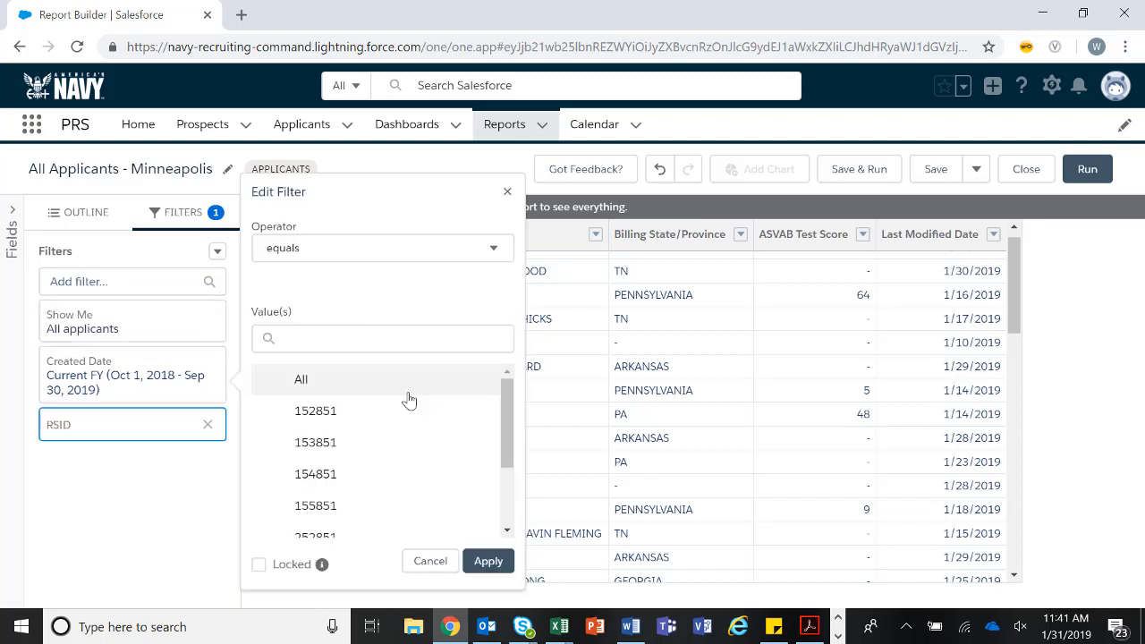
pyautogui.click(327, 256)
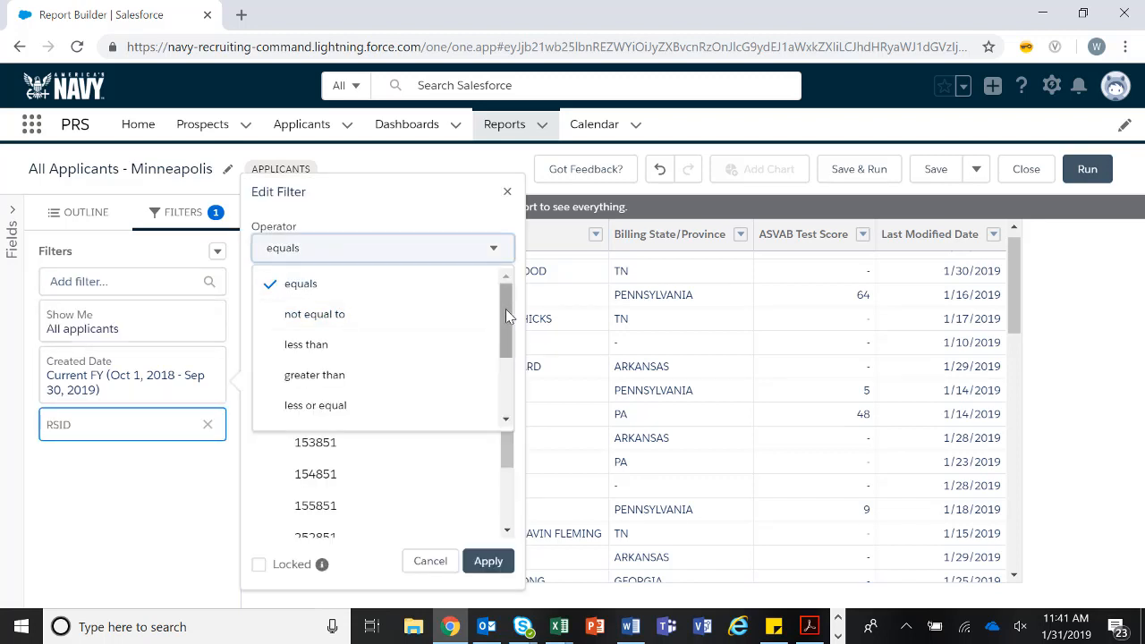
pyautogui.moveTo(507, 316)
pyautogui.mouseDown()
pyautogui.moveTo(504, 369)
pyautogui.moveTo(506, 295)
pyautogui.mouseUp()
pyautogui.click(332, 283)
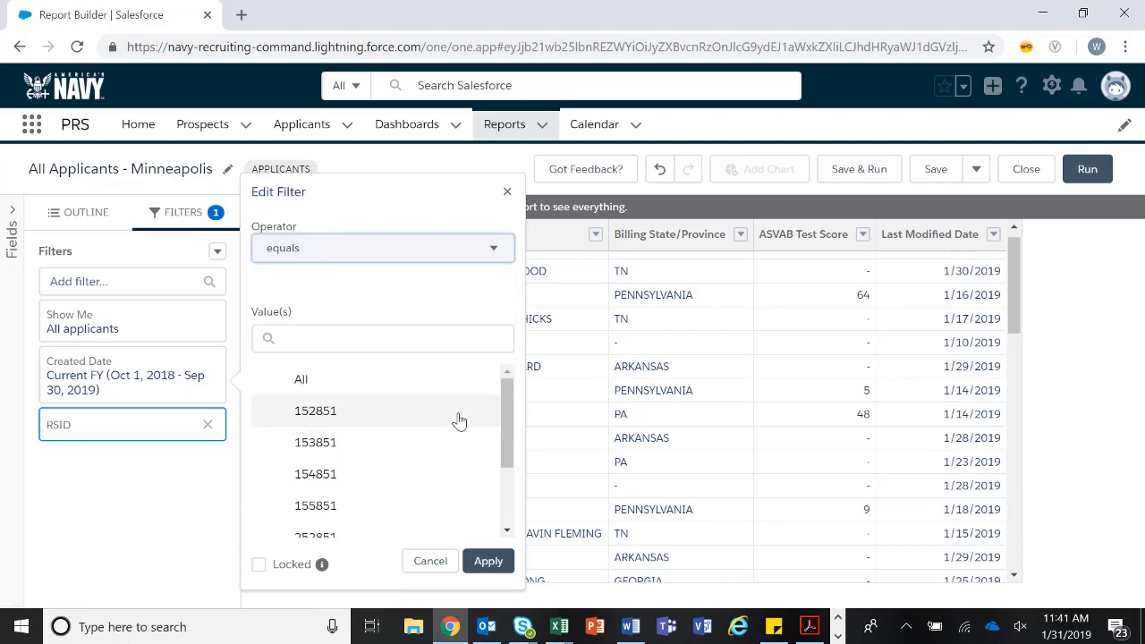
pyautogui.moveTo(506, 408); pyautogui.dragTo(502, 489)
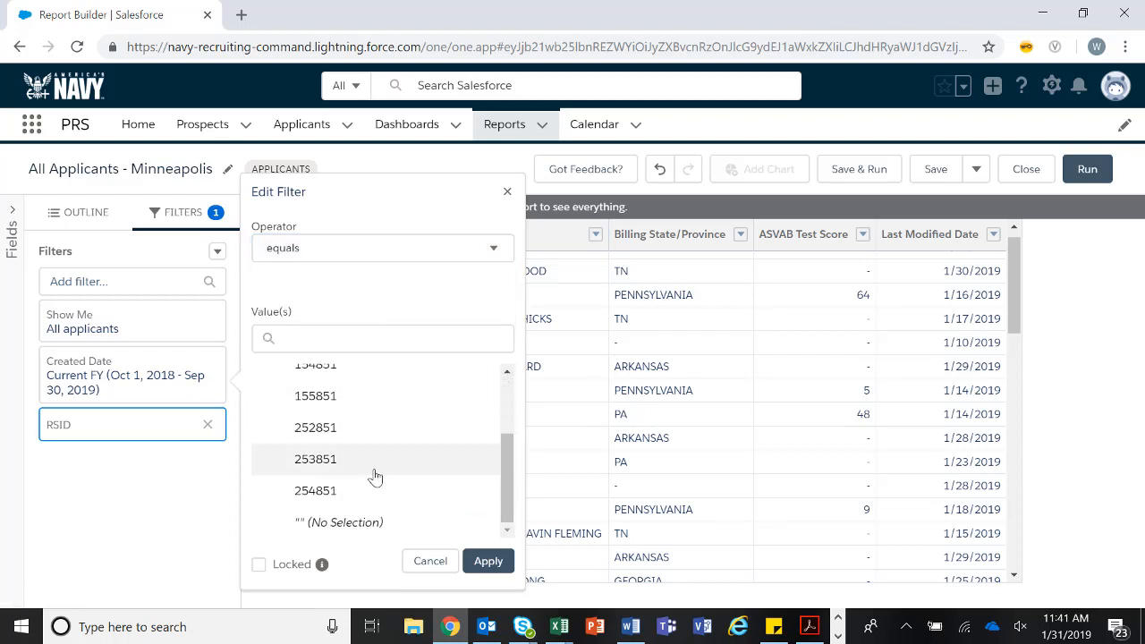
pyautogui.click(349, 461)
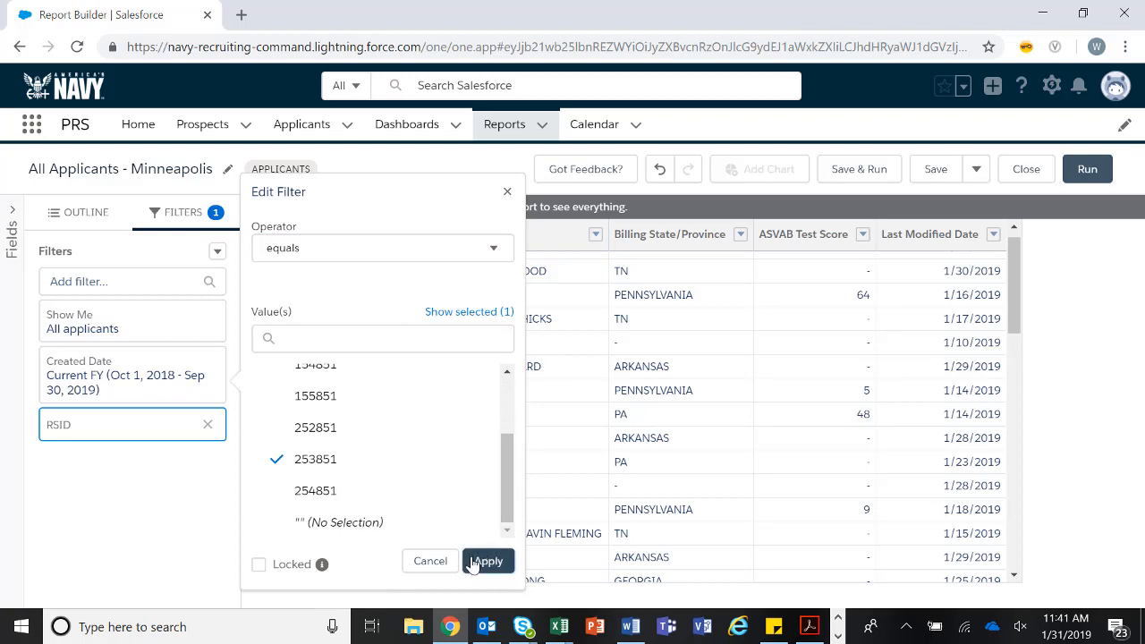
pyautogui.click(483, 559)
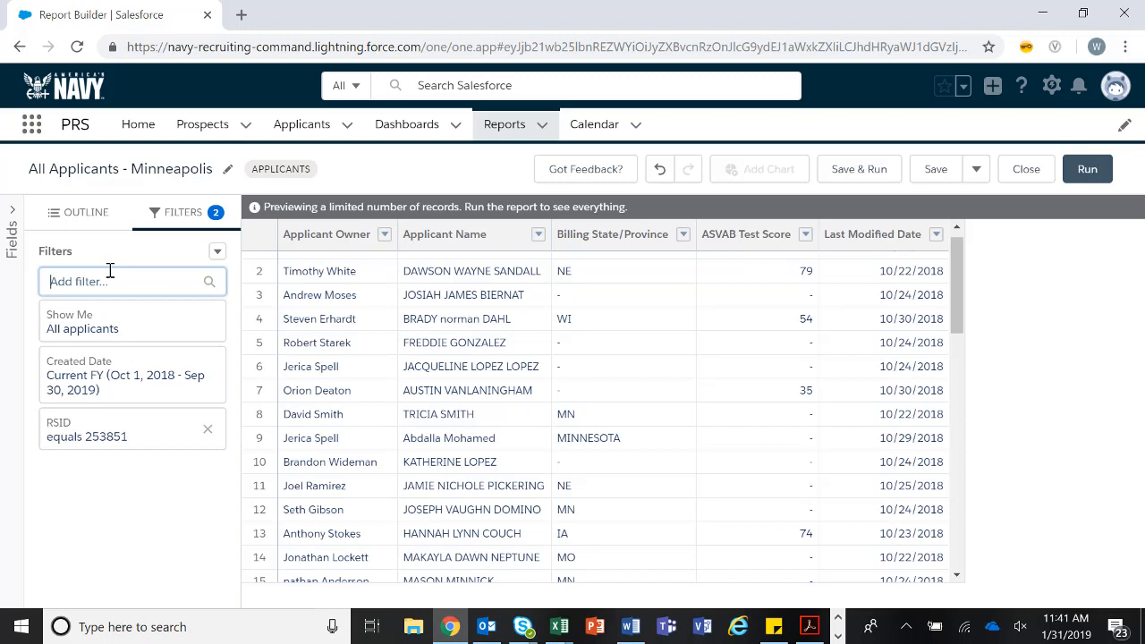
# Add an ASVAB Test Score filter with the operator greater or equal and the value 50.
pyautogui.write('asvab')
pyautogui.click(102, 339)
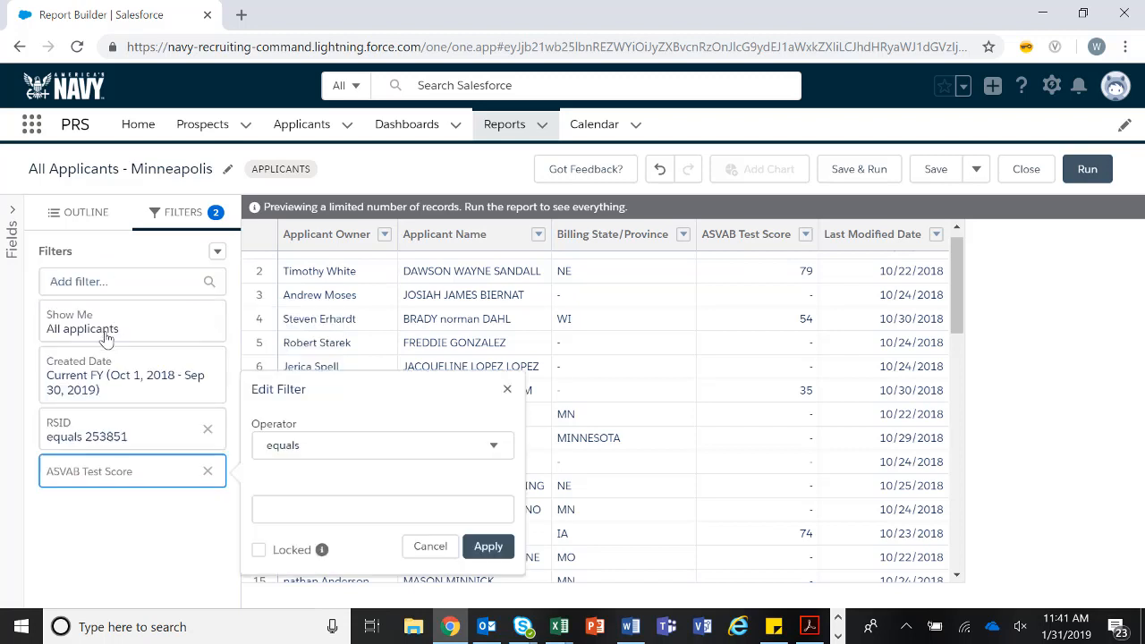
pyautogui.click(304, 445)
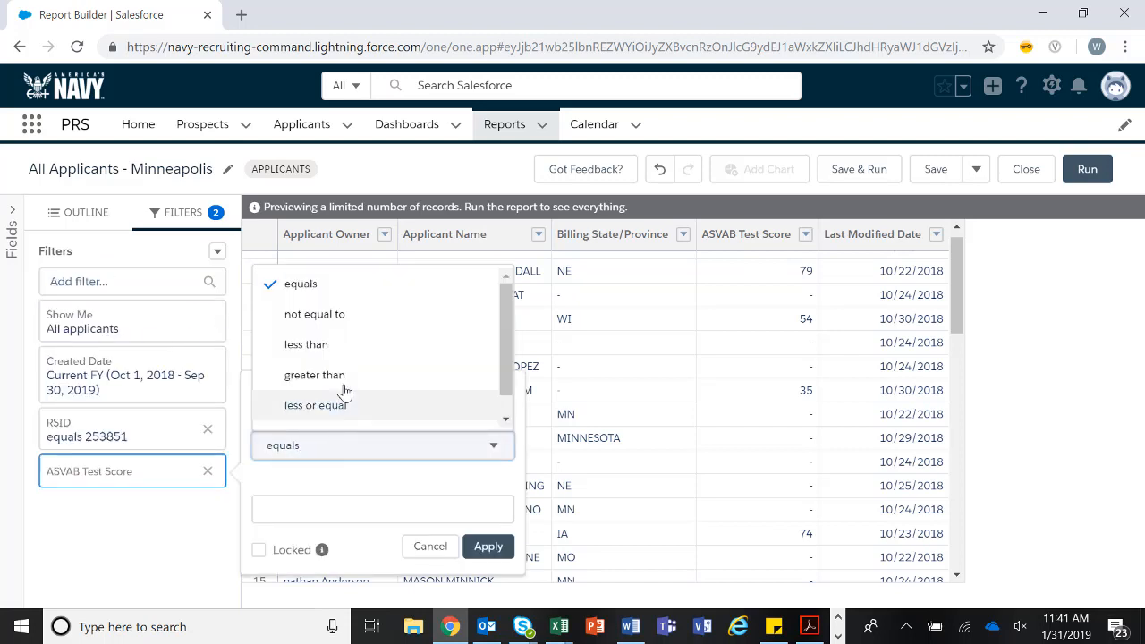
pyautogui.moveTo(505, 346); pyautogui.dragTo(504, 372)
pyautogui.click(341, 418)
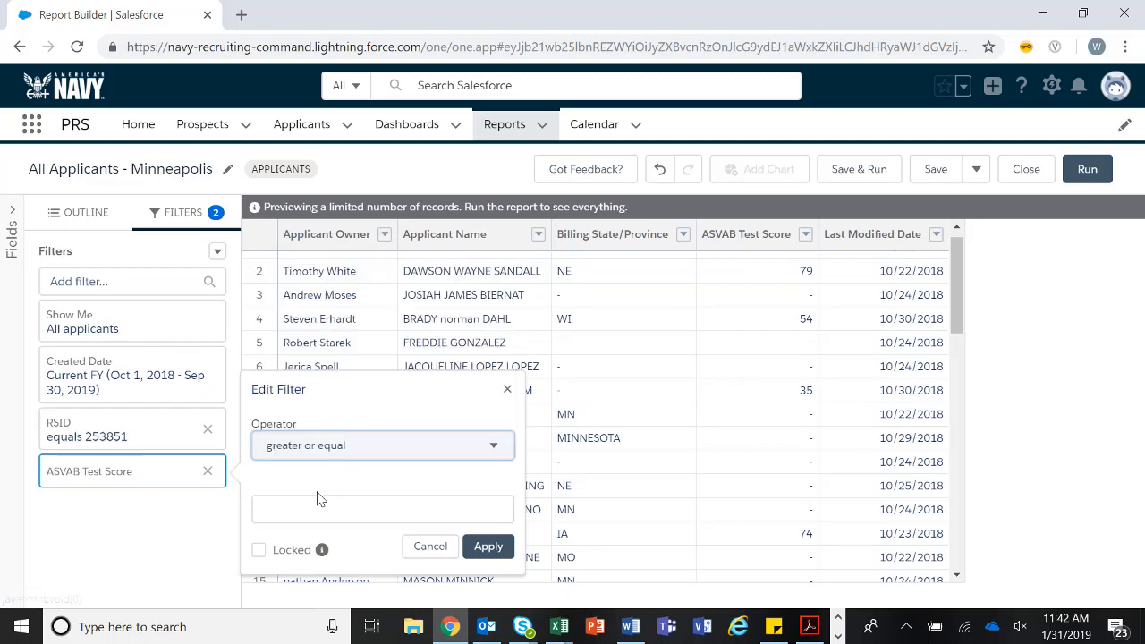
pyautogui.click(308, 504)
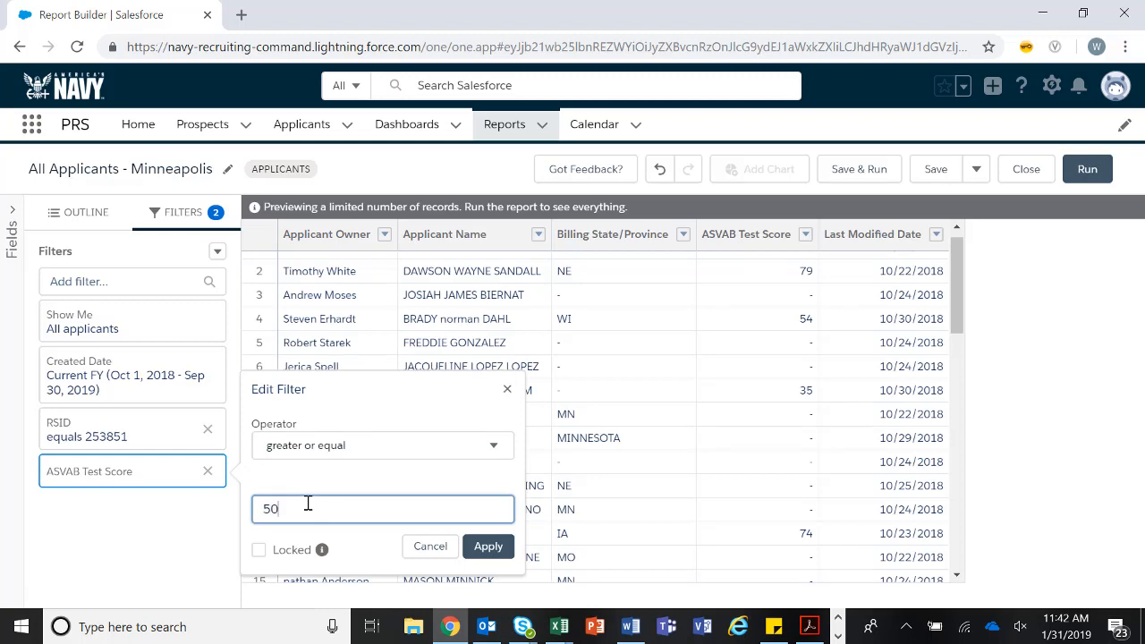
pyautogui.click(489, 545)
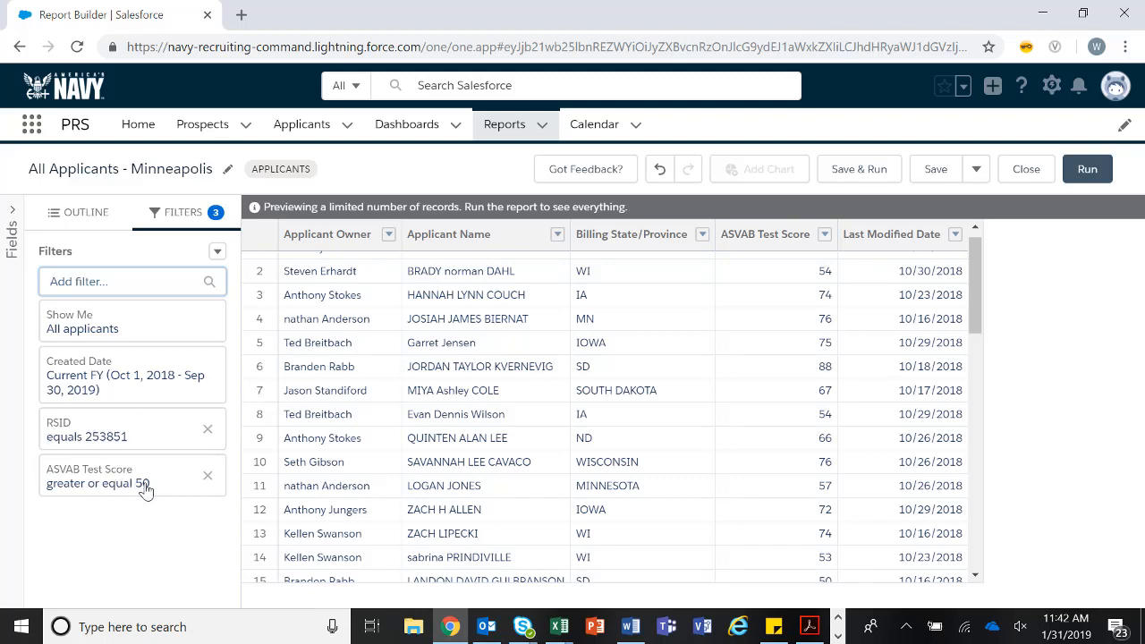
# Add filter logic to the report so that it includes rows matching 1 OR 2.
pyautogui.click(216, 252)
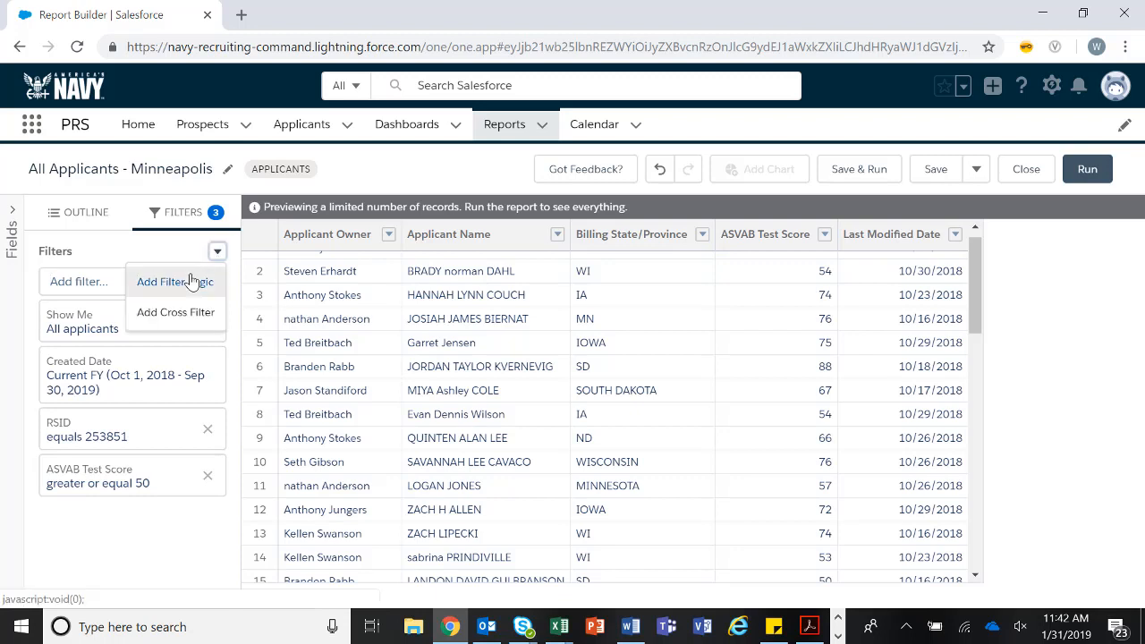
pyautogui.click(188, 282)
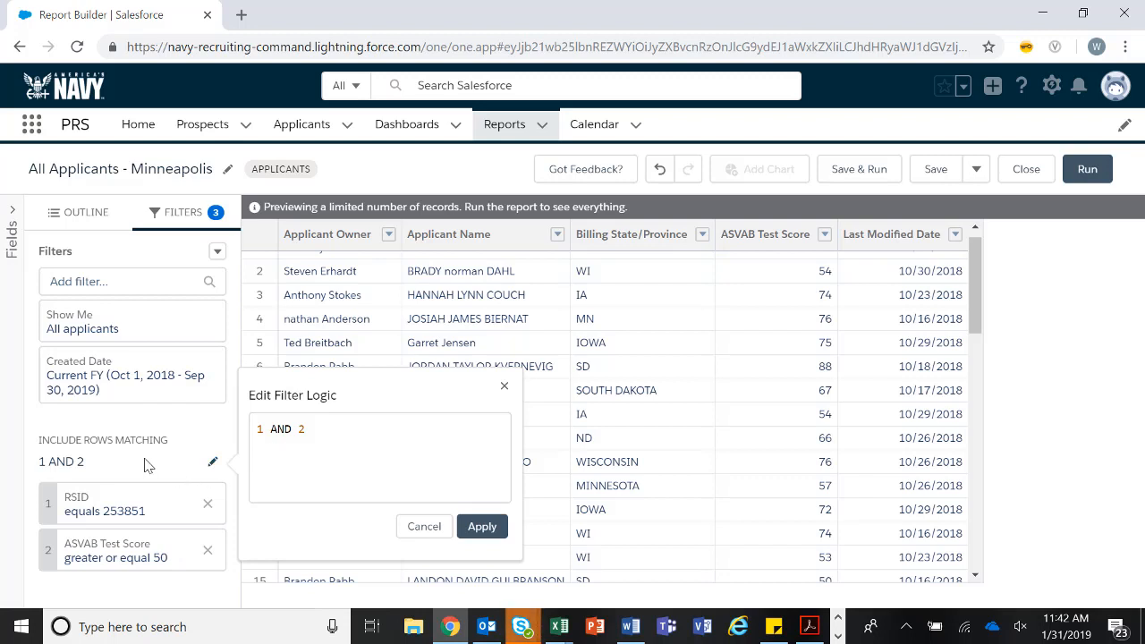
pyautogui.click(290, 428)
pyautogui.press('BackSpace')
pyautogui.press('BackSpace')
pyautogui.press('BackSpace')
pyautogui.write('OR')
pyautogui.click(467, 532)
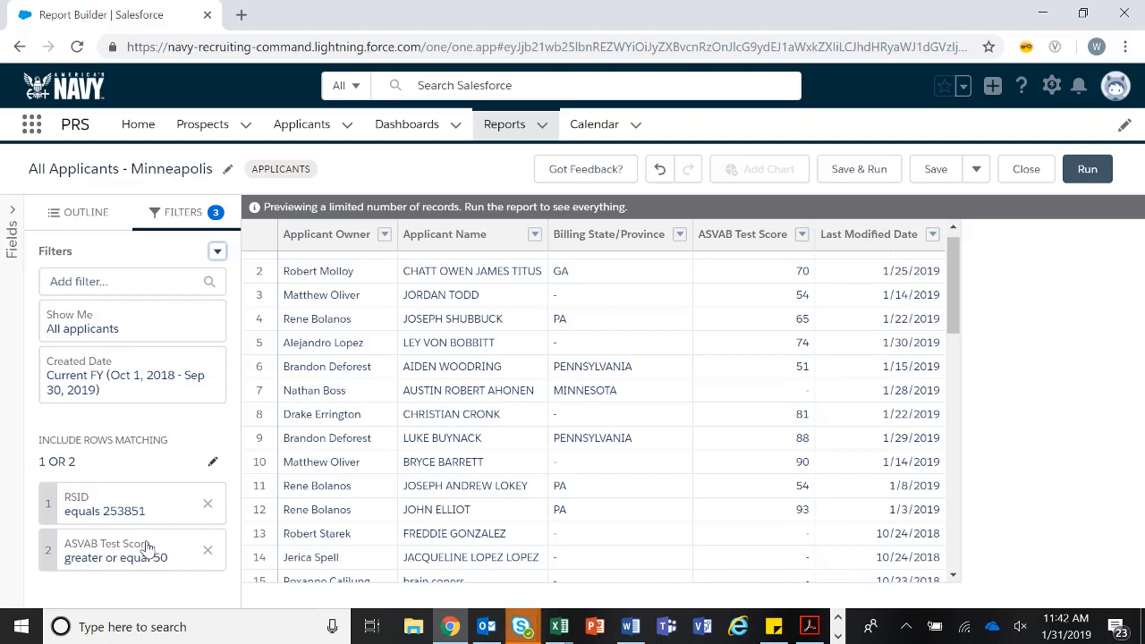
# Remove the filter logic from the report.
pyautogui.click(212, 462)
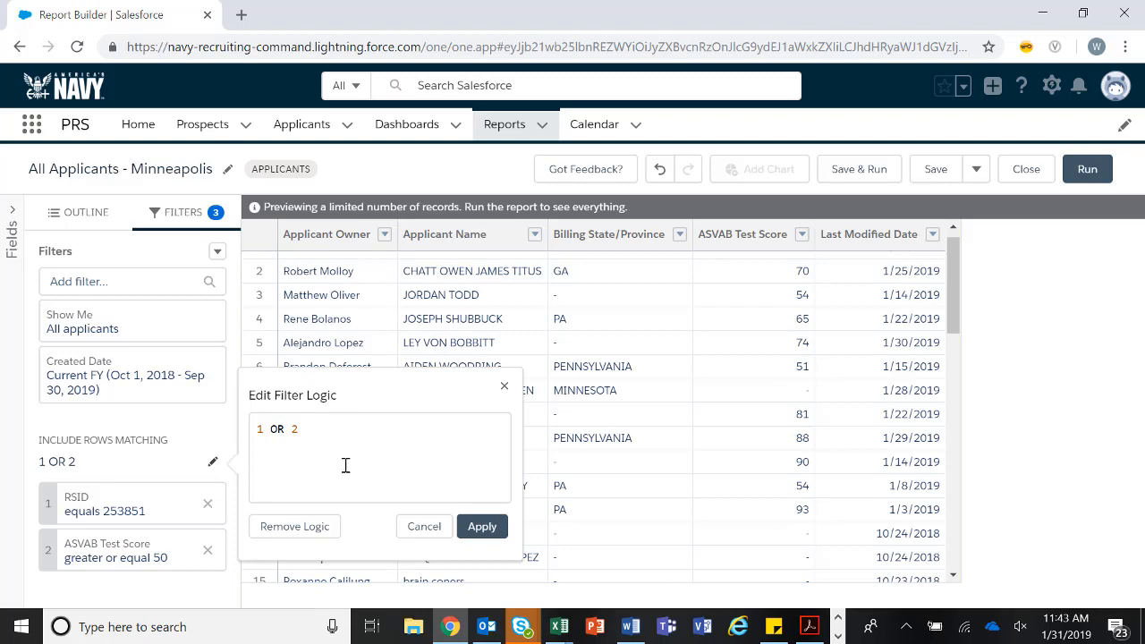
pyautogui.click(314, 531)
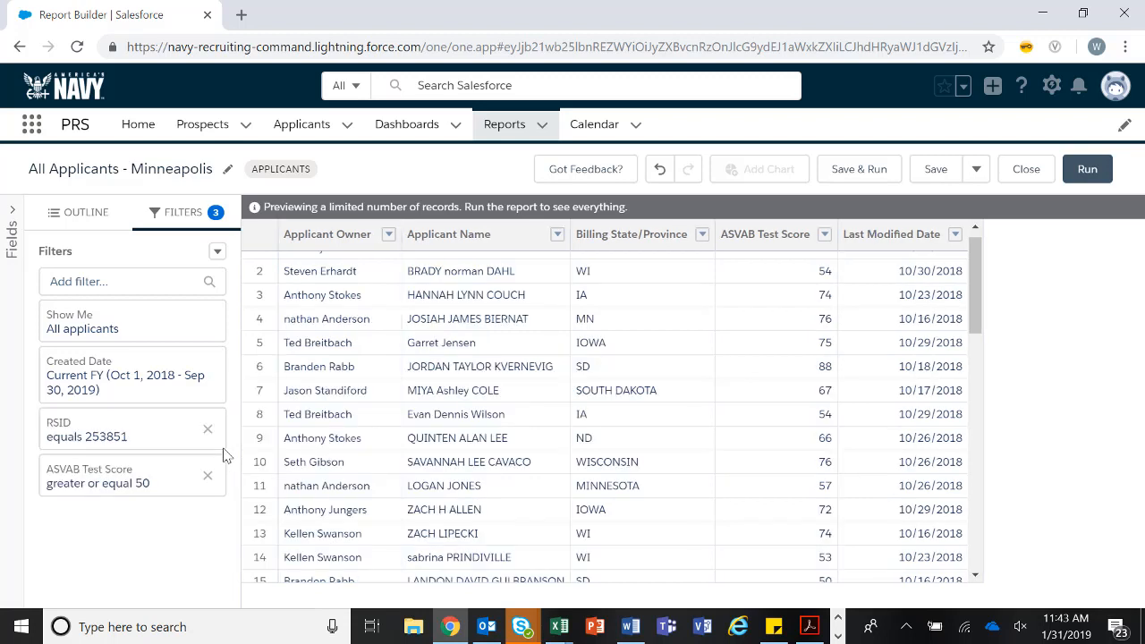
# Add a Created By column to the report and place it ahead of the Last Modified Date column.
pyautogui.click(103, 229)
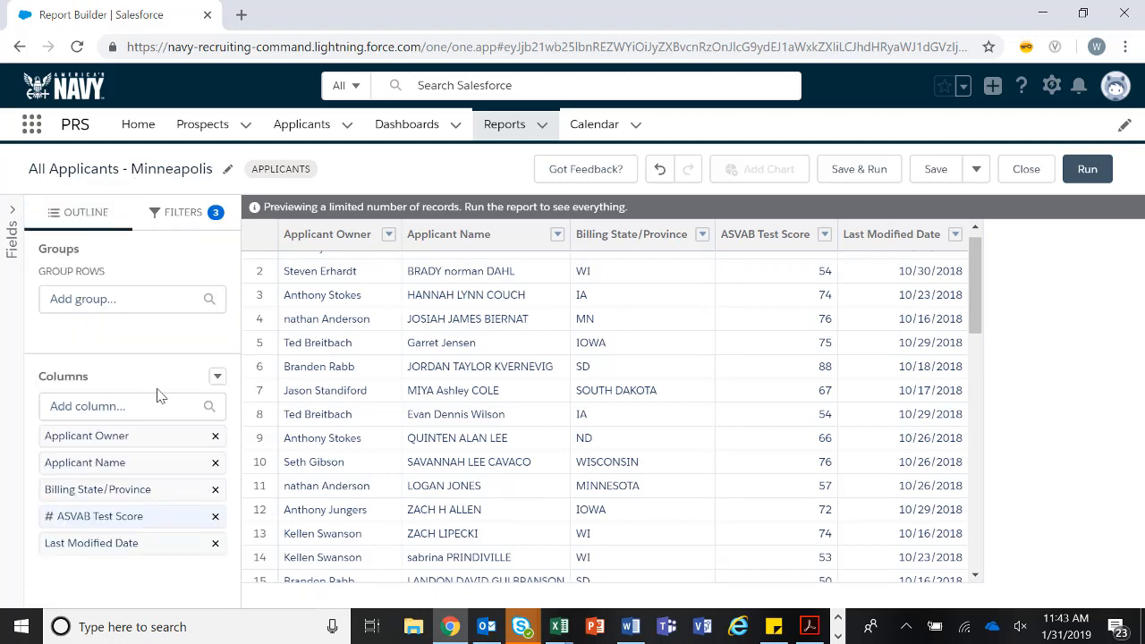
pyautogui.click(112, 410)
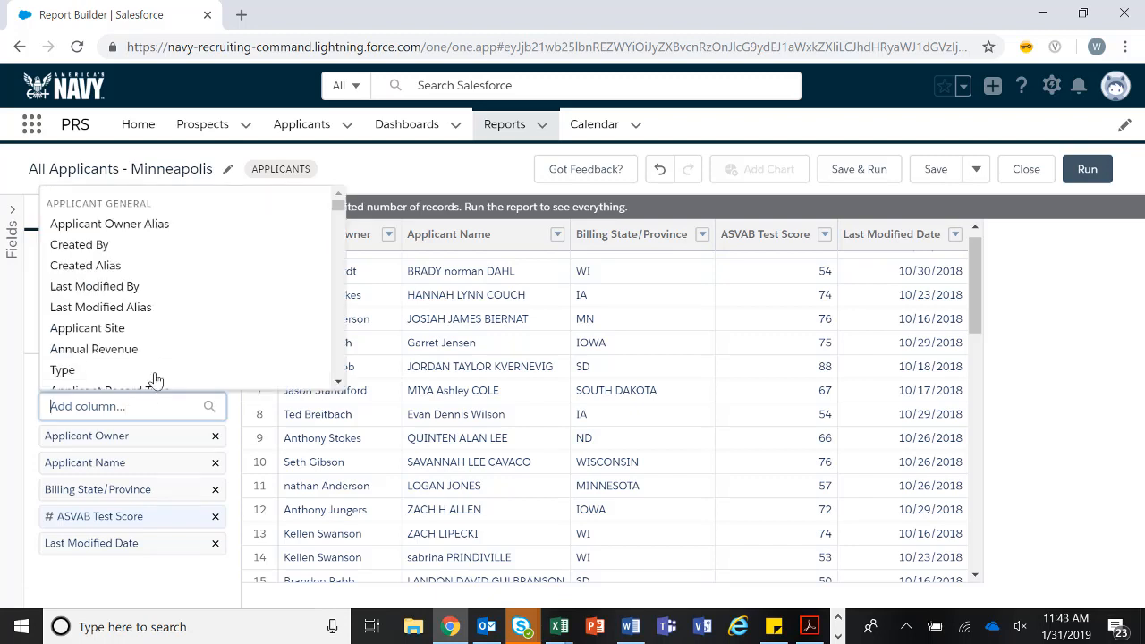
pyautogui.click(110, 259)
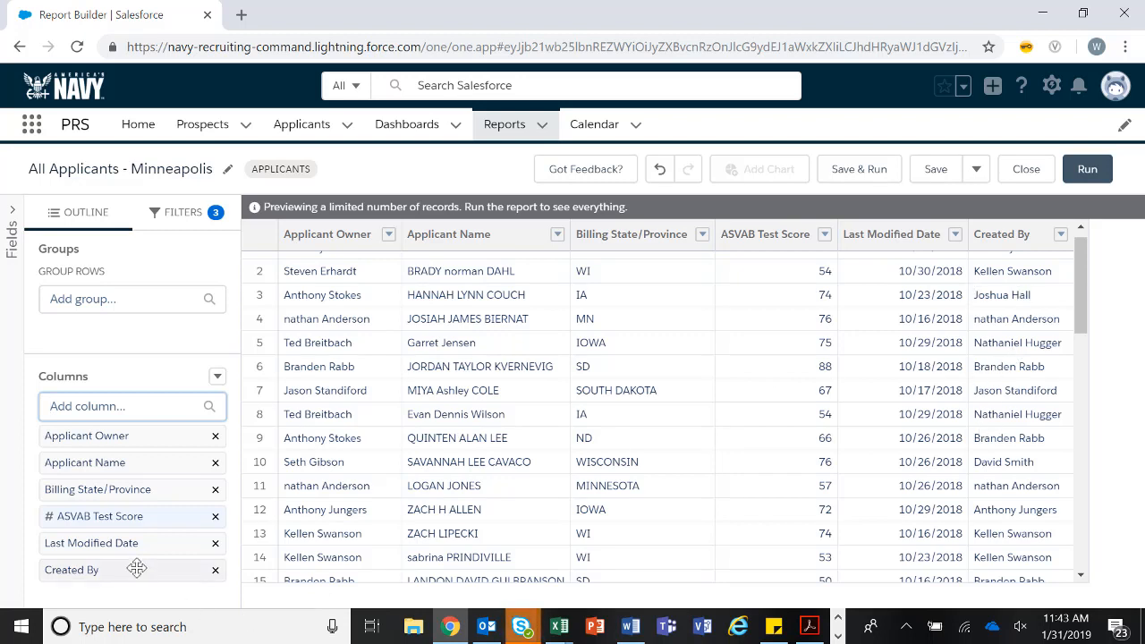
pyautogui.moveTo(134, 569); pyautogui.dragTo(133, 546)
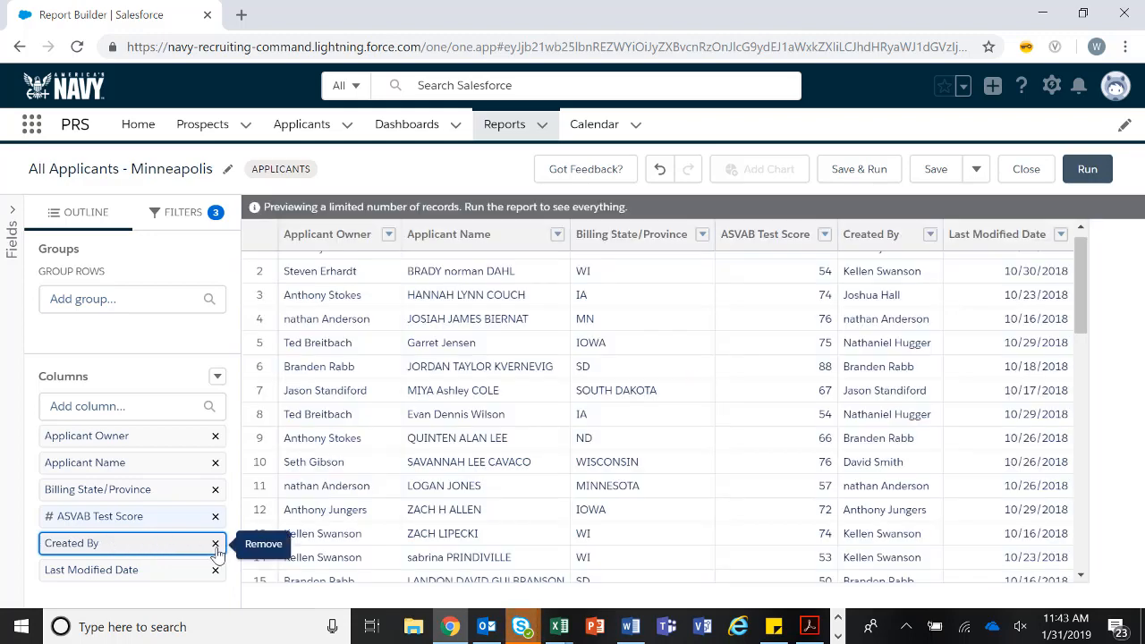
pyautogui.press('Return')
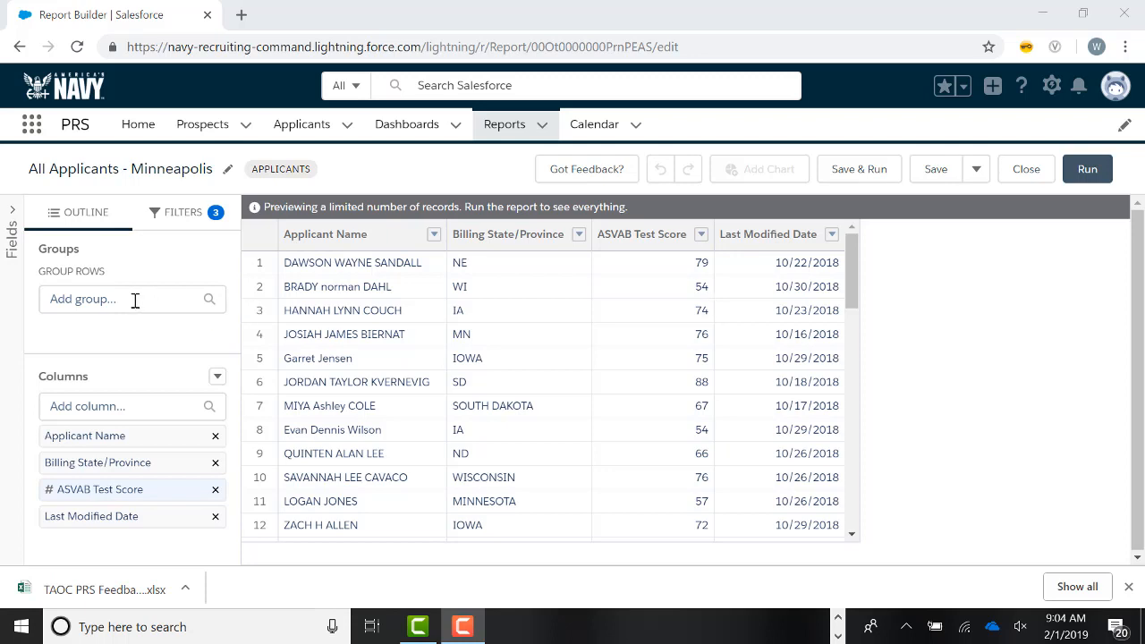
# Group the report rows by Applicant Owner and add a chart to the report.
pyautogui.click(135, 299)
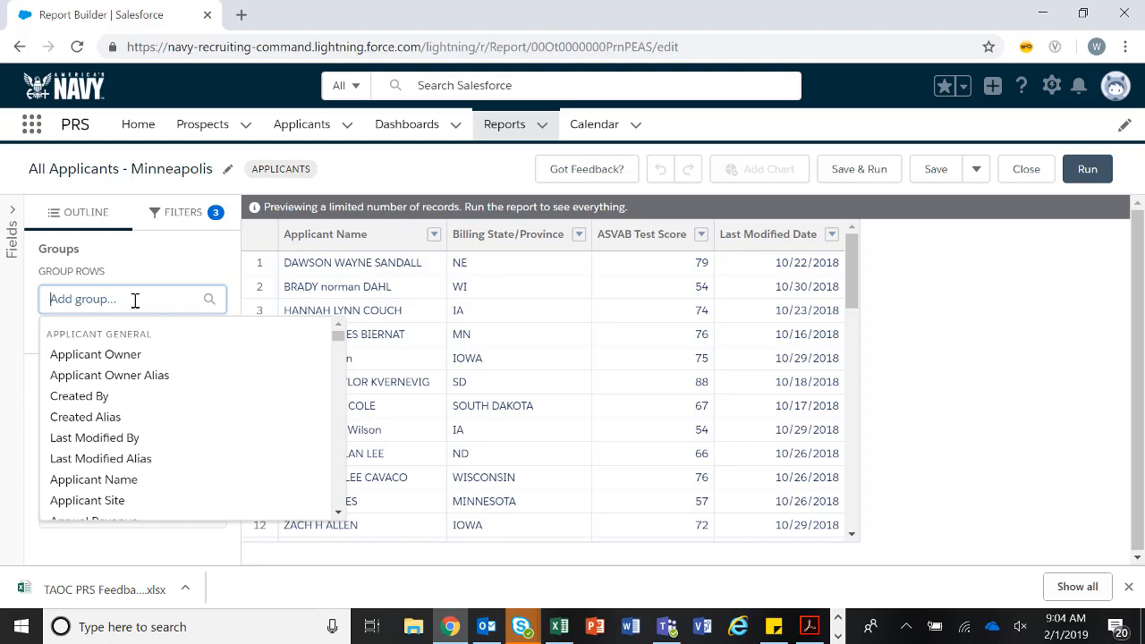
pyautogui.write('appli')
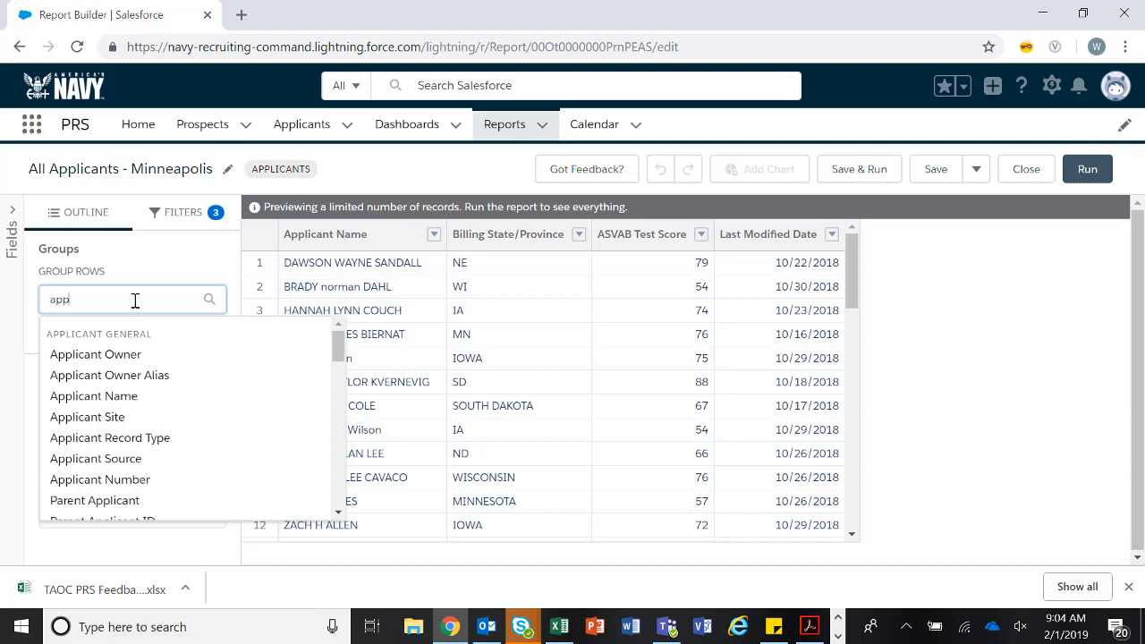
pyautogui.click(119, 354)
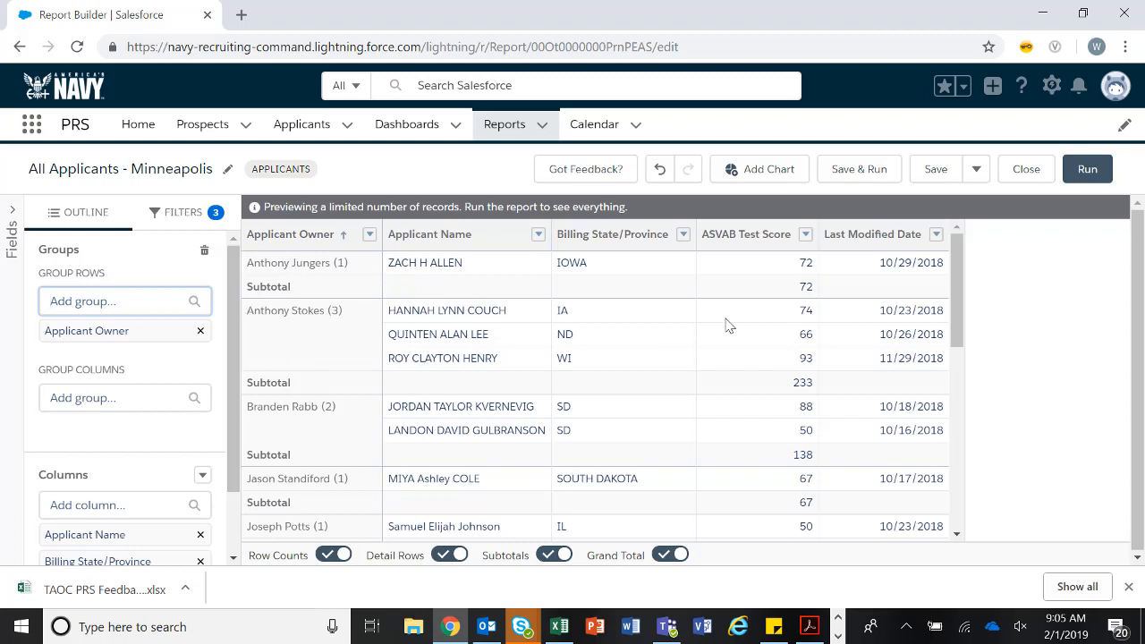
pyautogui.click(765, 176)
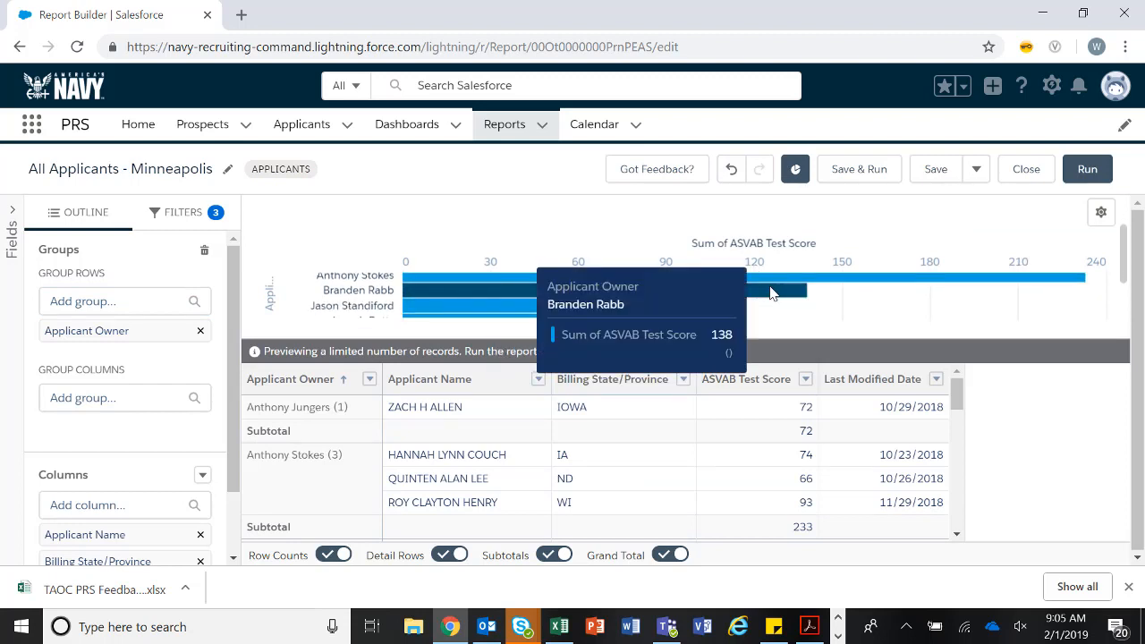
# Try displaying the report chart as a donut and return it to the bar type.
pyautogui.click(1101, 215)
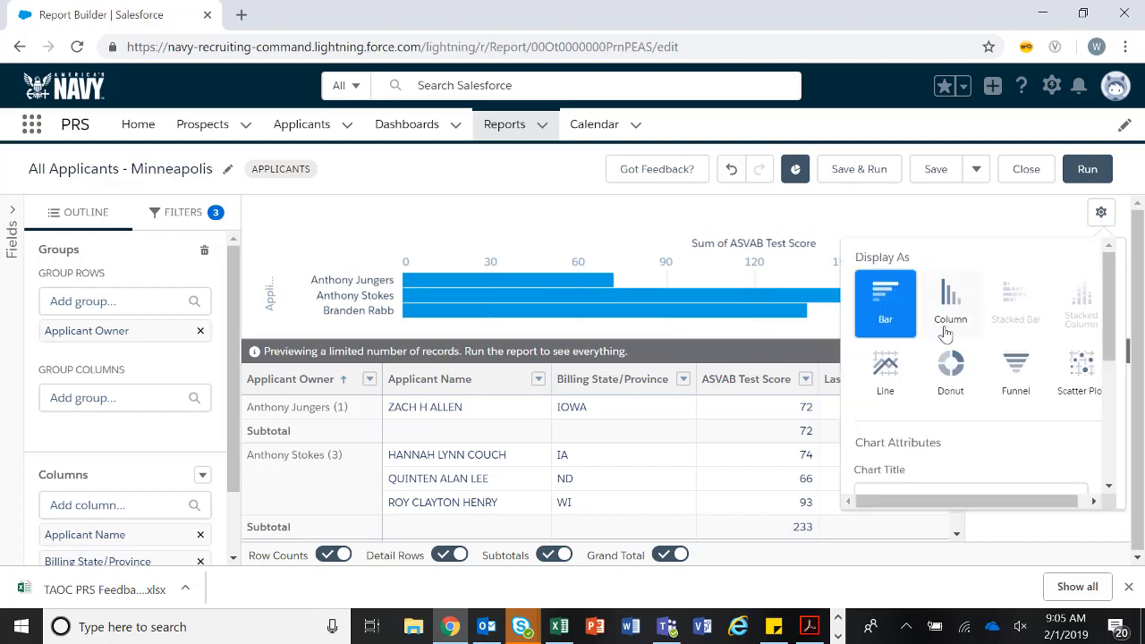
pyautogui.click(949, 383)
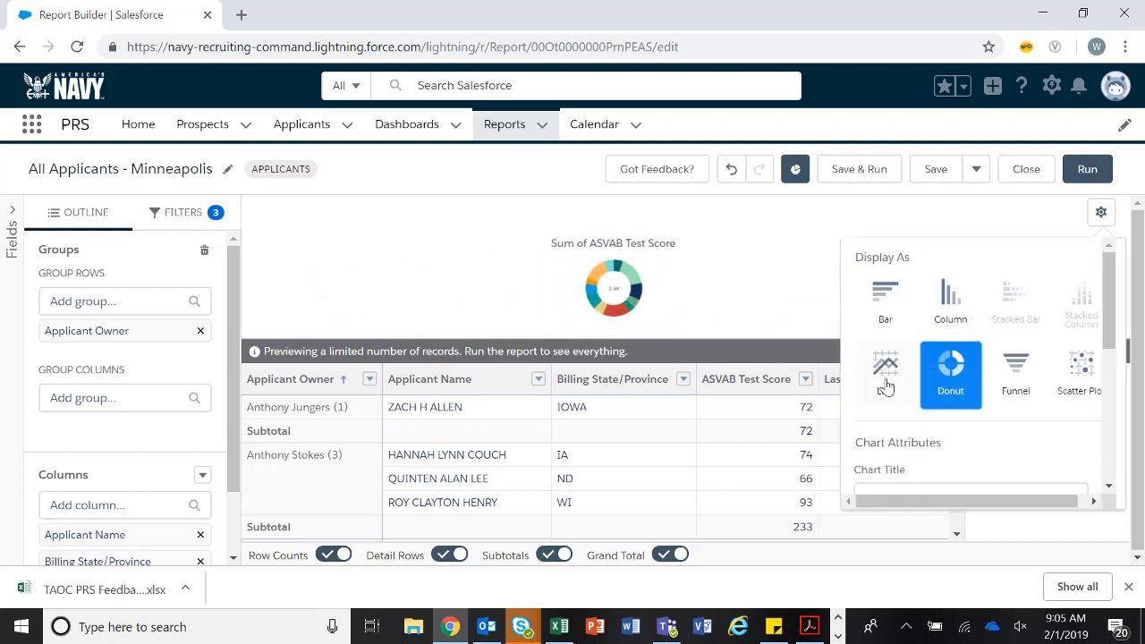
pyautogui.click(888, 300)
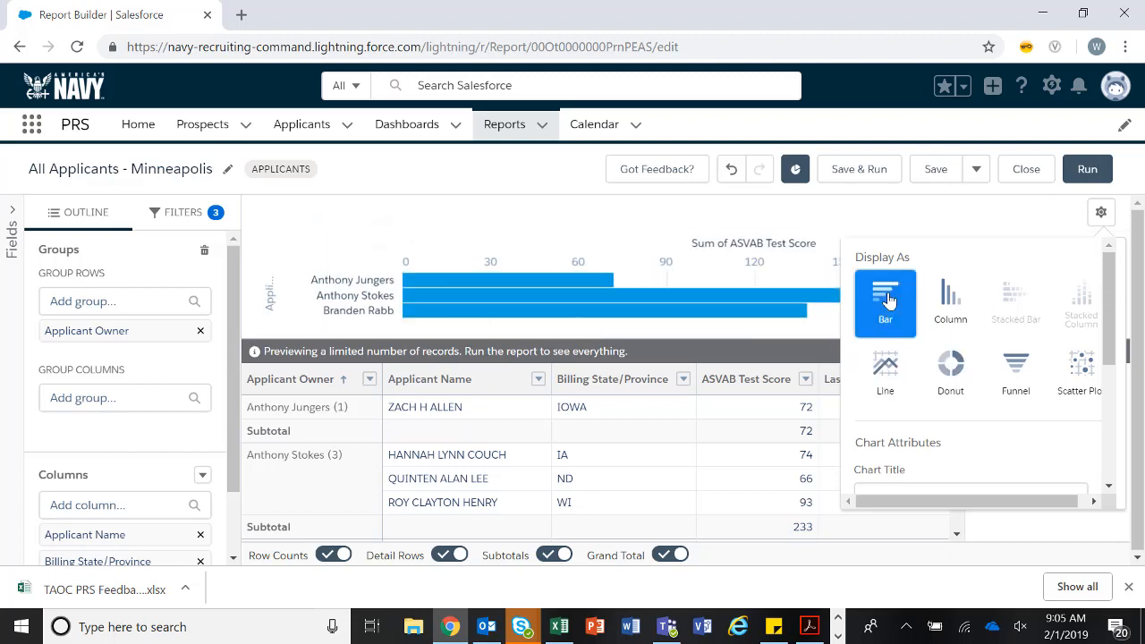
pyautogui.click(970, 220)
# Save and run the report, and look through its results.
pyautogui.click(861, 171)
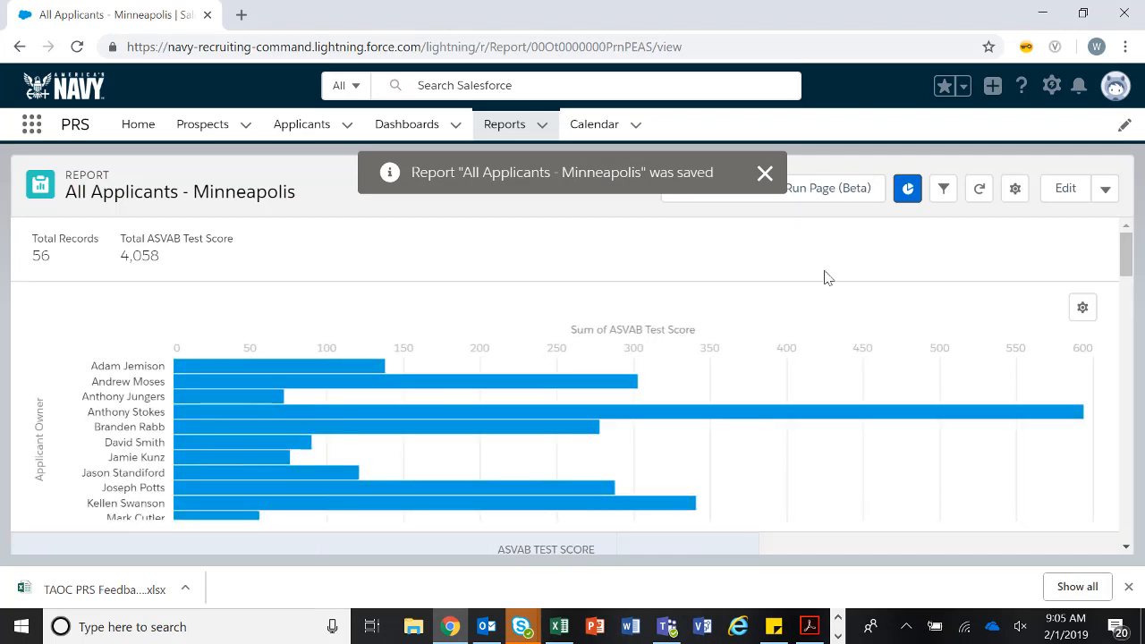
pyautogui.moveTo(1126, 270)
pyautogui.mouseDown()
pyautogui.moveTo(1126, 402)
pyautogui.moveTo(1127, 248)
pyautogui.mouseUp()
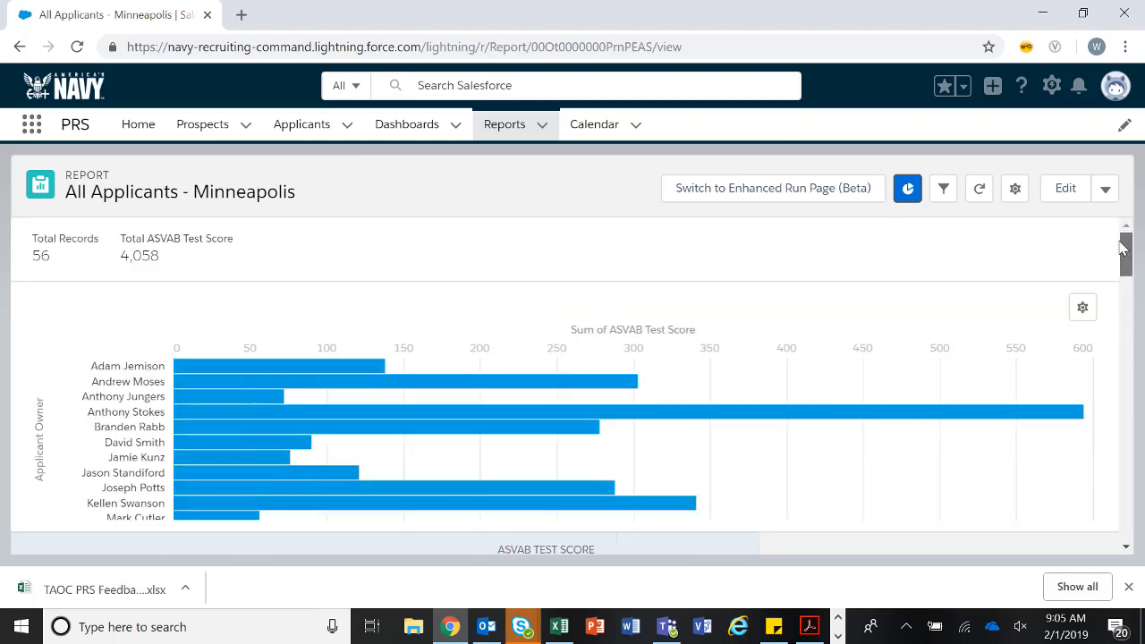
# Review the saved report's filters, its options for showing details and totals, and its additional actions.
pyautogui.click(946, 193)
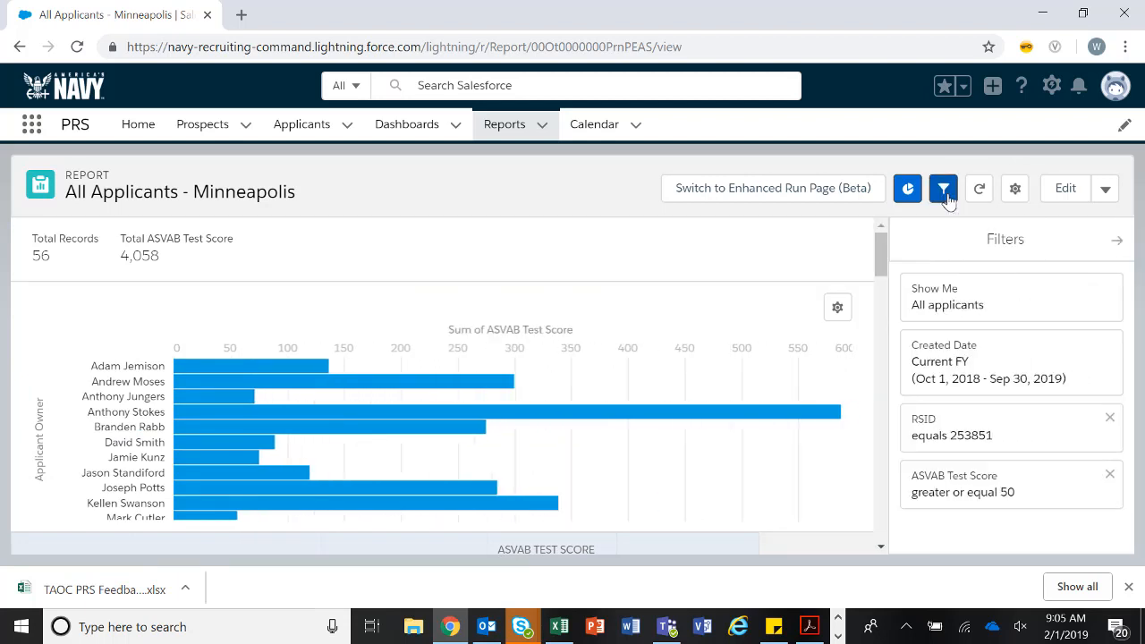
pyautogui.click(948, 195)
pyautogui.click(1016, 192)
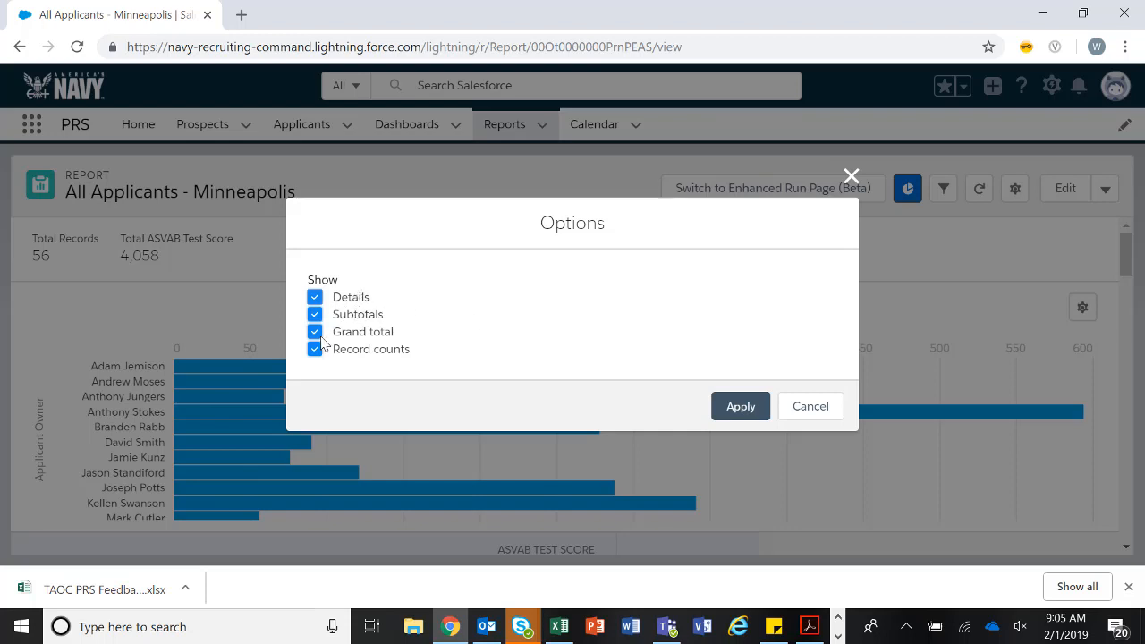
pyautogui.click(807, 407)
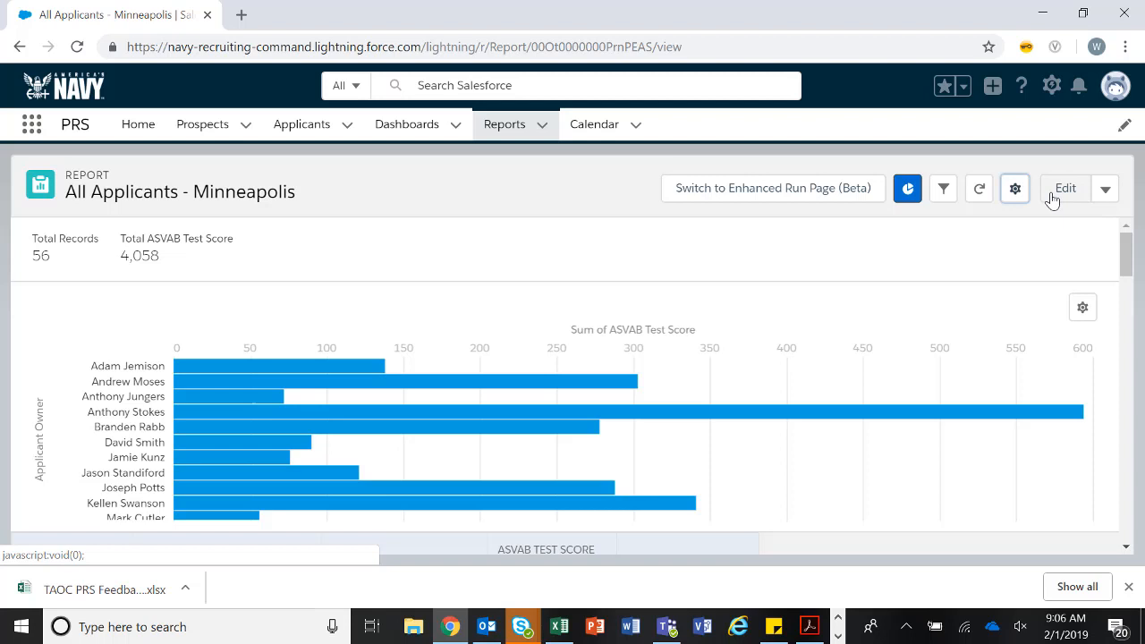
pyautogui.click(1105, 197)
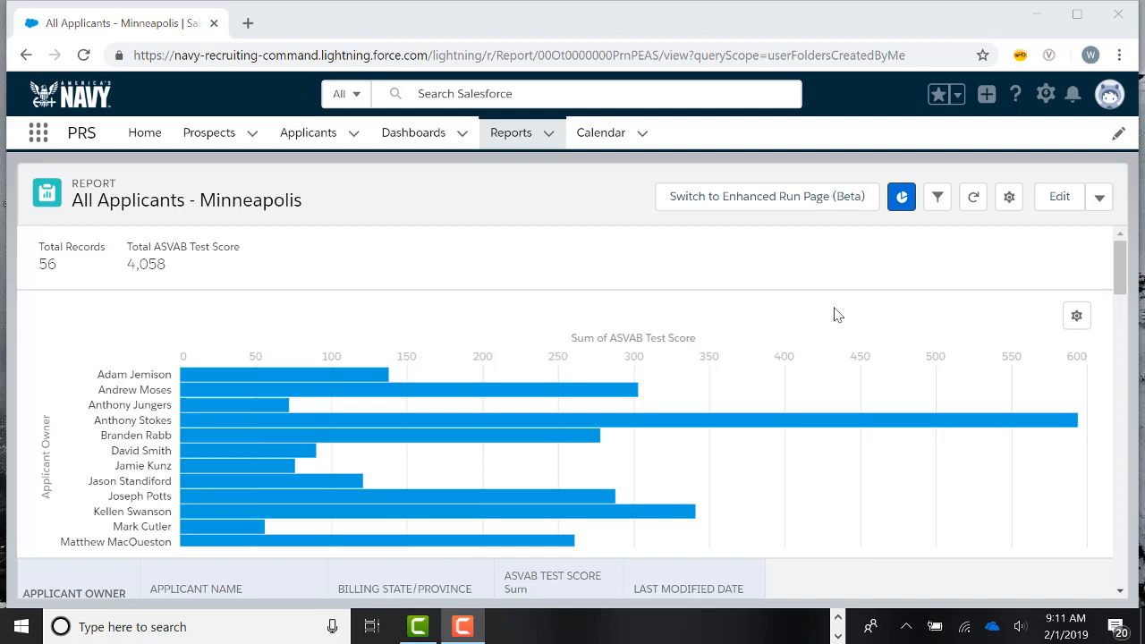
# View all report folders and inspect the form for creating a new folder without saving one.
pyautogui.click(524, 132)
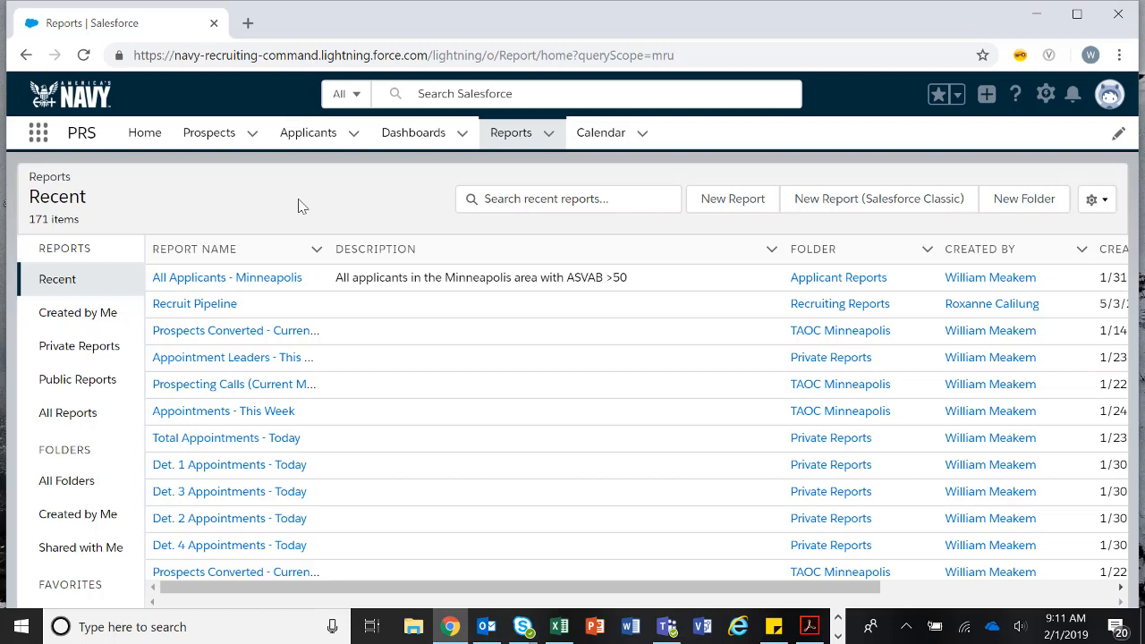
pyautogui.click(84, 483)
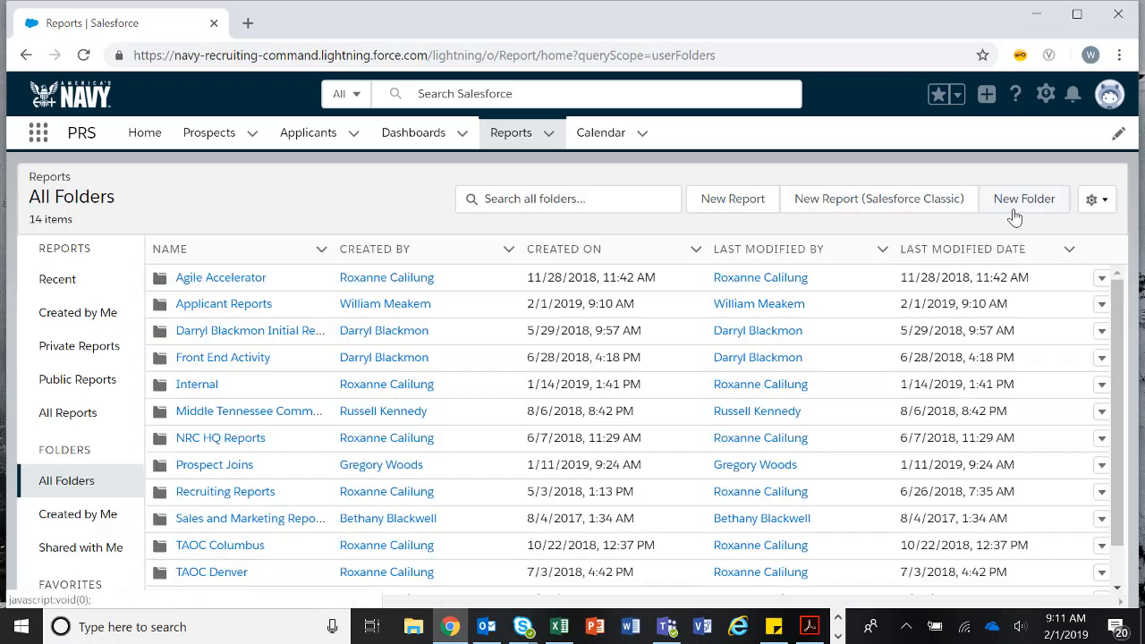
pyautogui.click(1015, 210)
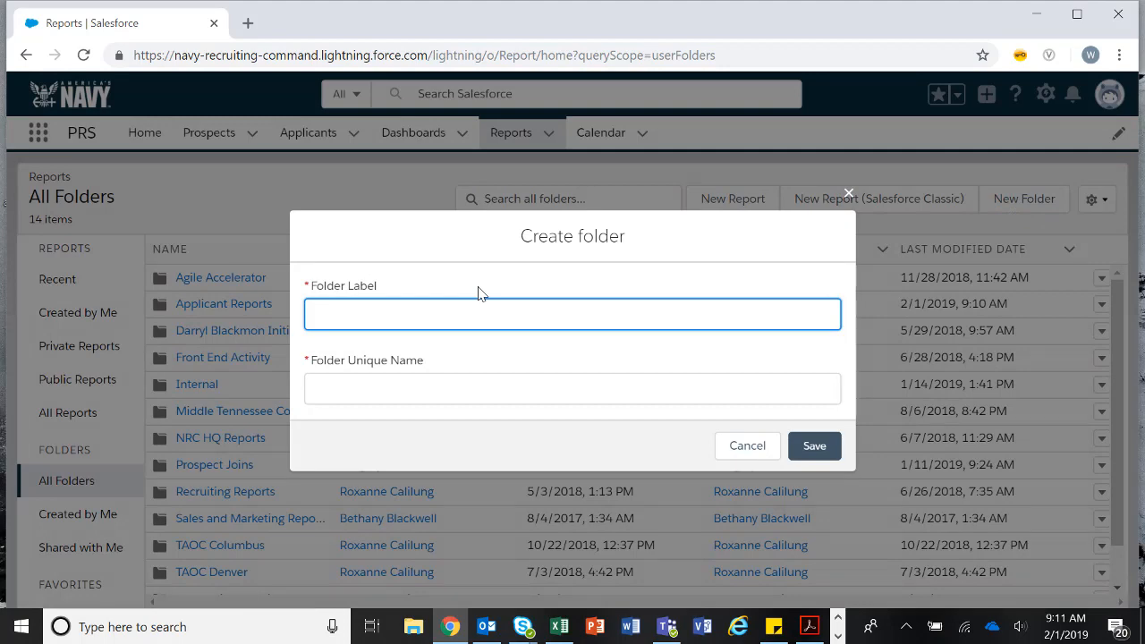
pyautogui.click(744, 444)
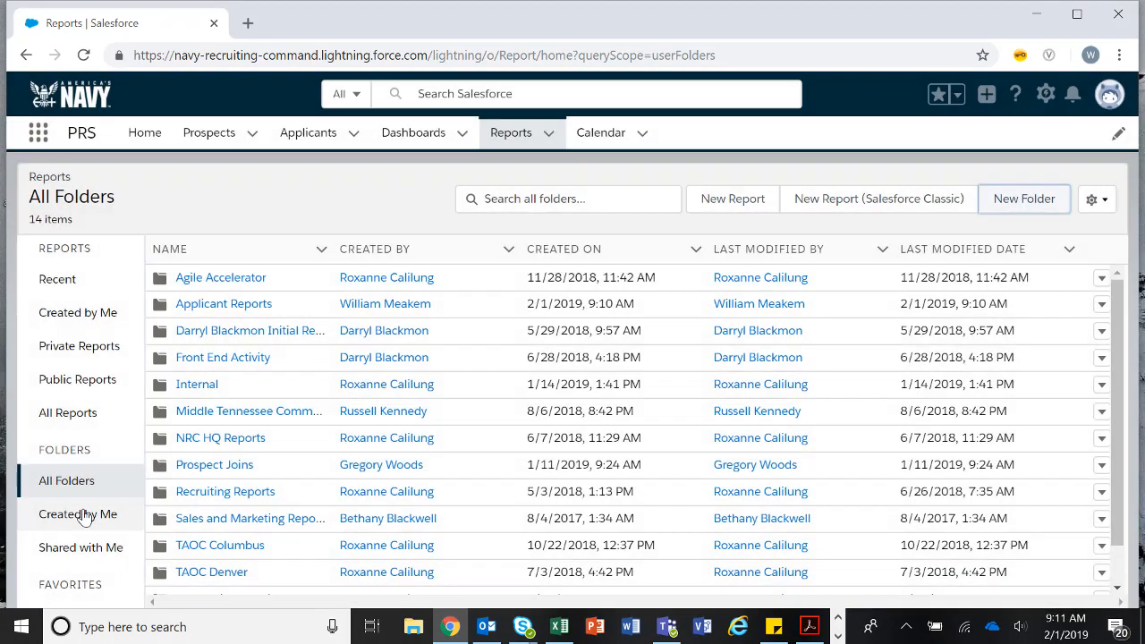
# Find the Applicant Reports folder among the folders created by the current account and open its sharing settings.
pyautogui.click(82, 517)
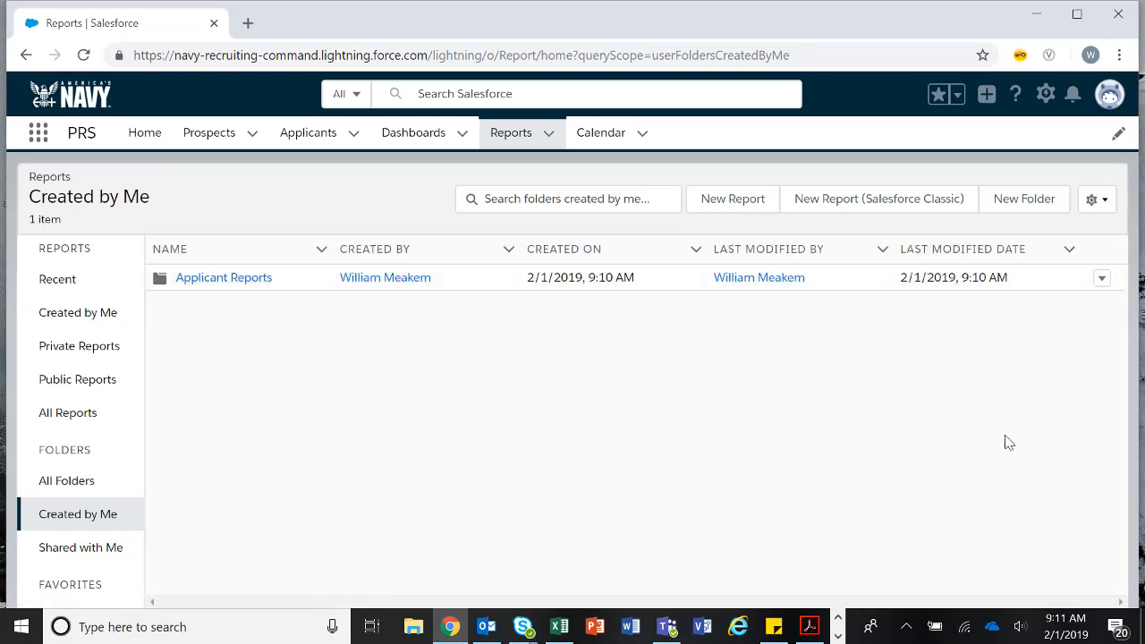
pyautogui.click(1102, 279)
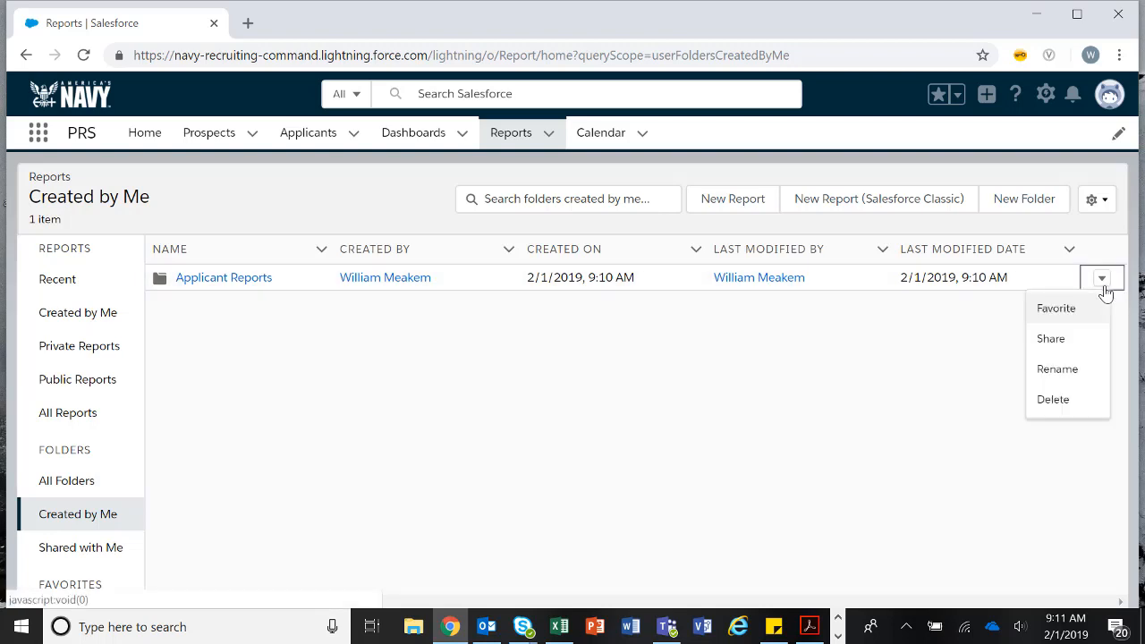
pyautogui.click(1072, 342)
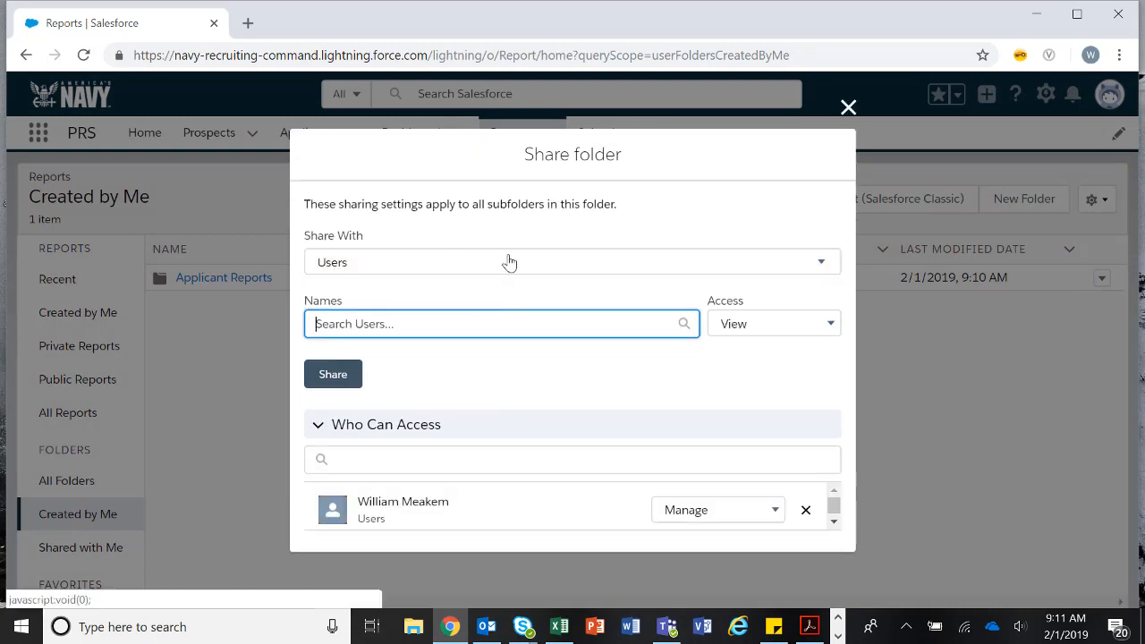
# Share the Applicant Reports folder with a colleague from the Users list, granting Edit access.
pyautogui.click(509, 262)
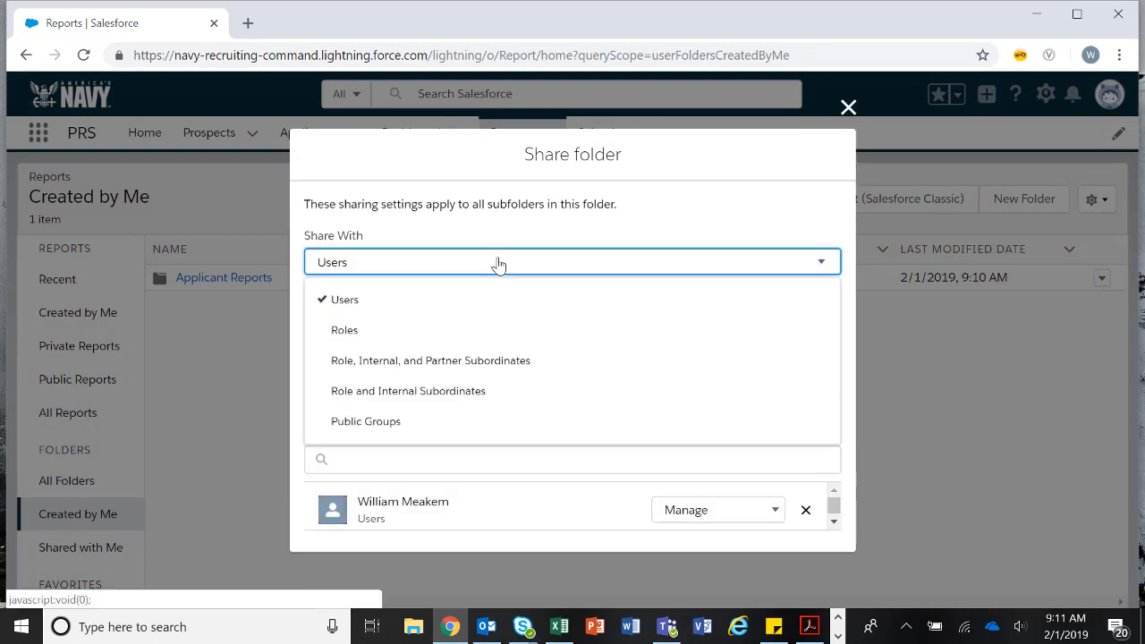
pyautogui.click(373, 313)
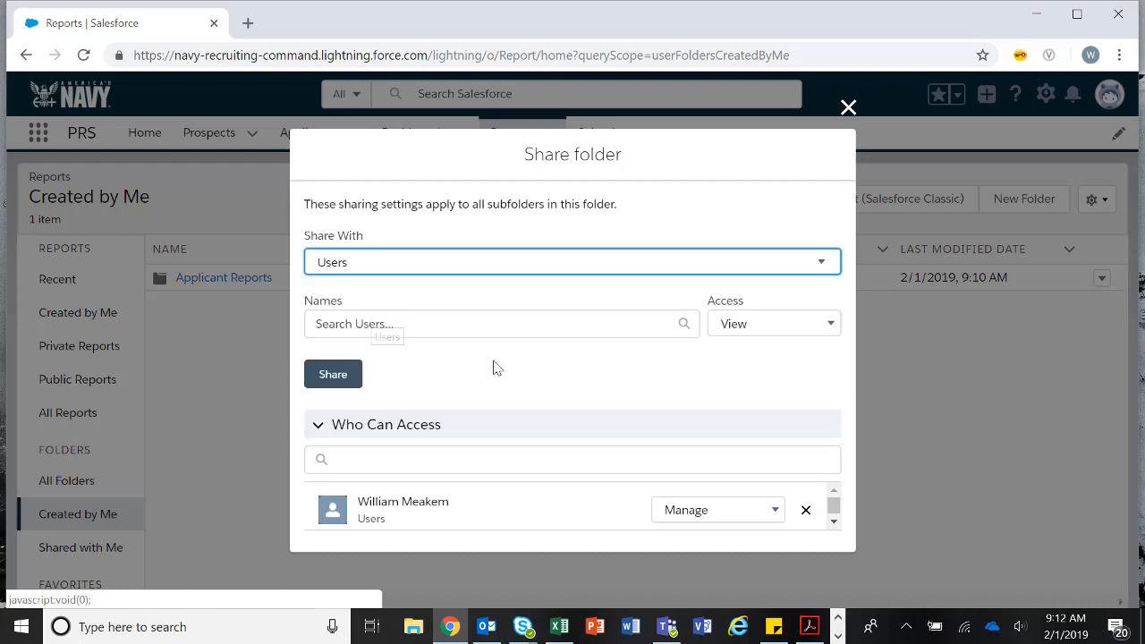
pyautogui.click(395, 320)
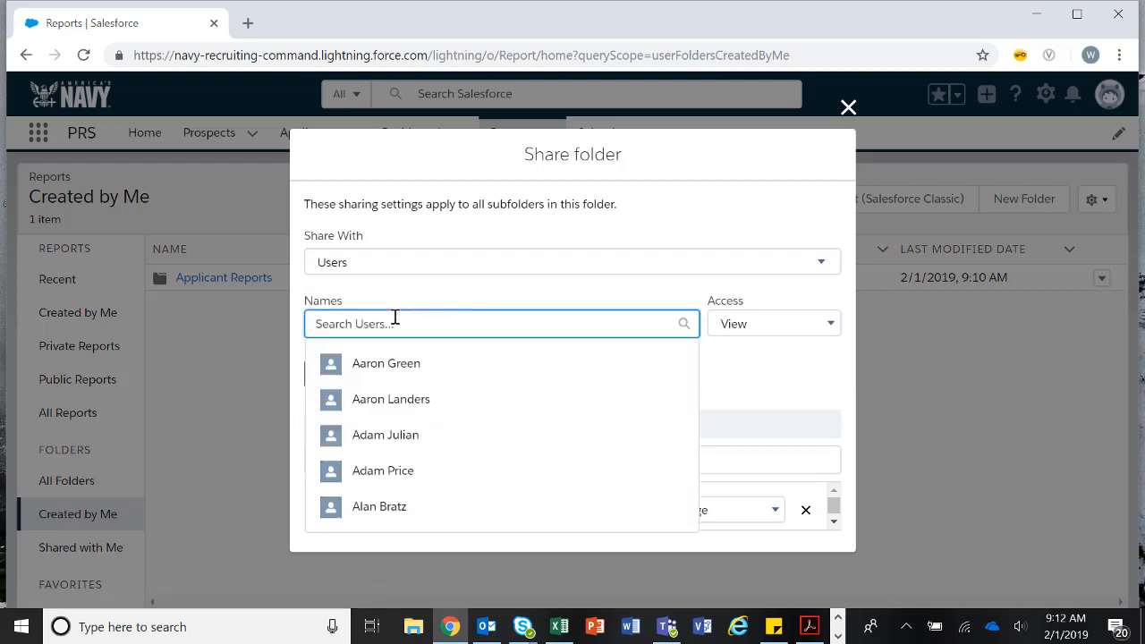
pyautogui.write('roxan')
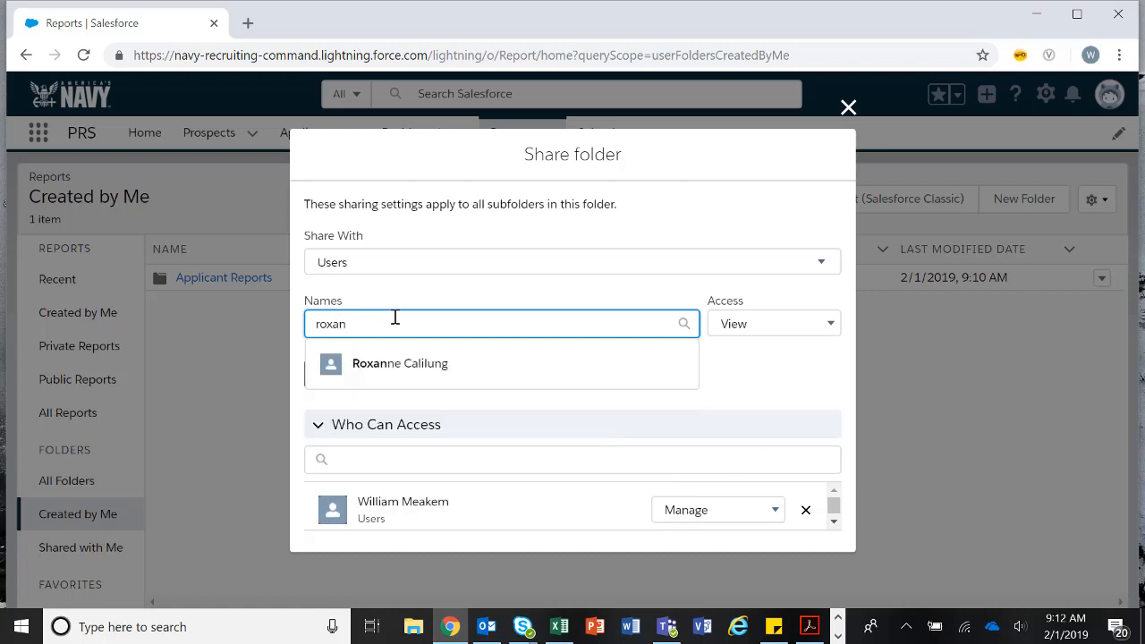
pyautogui.click(357, 364)
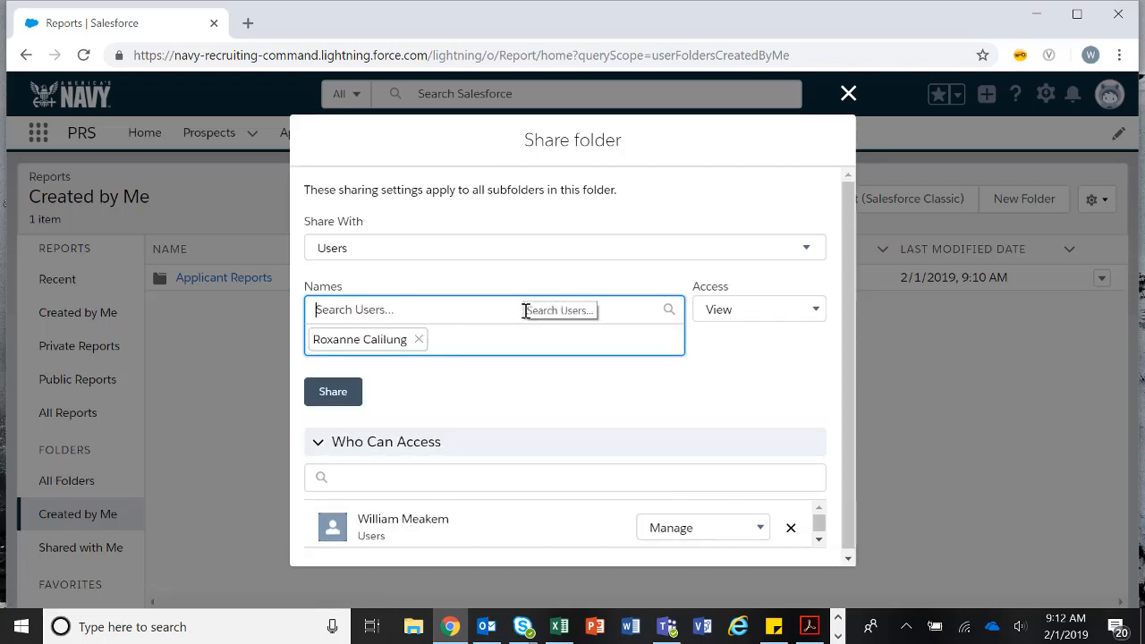
pyautogui.click(725, 315)
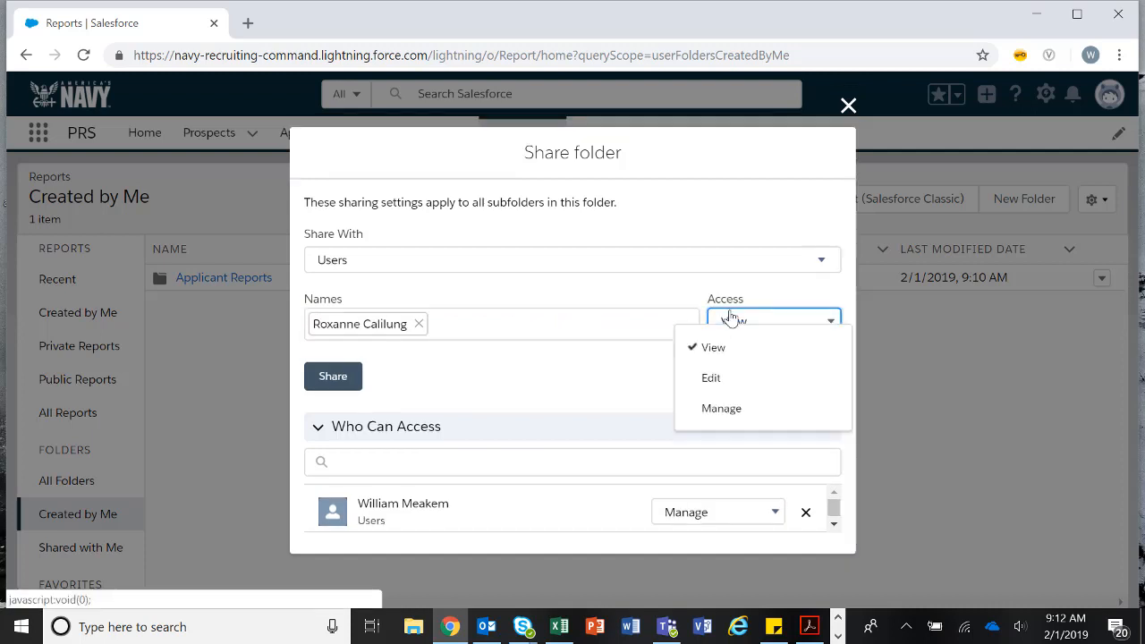
pyautogui.click(715, 379)
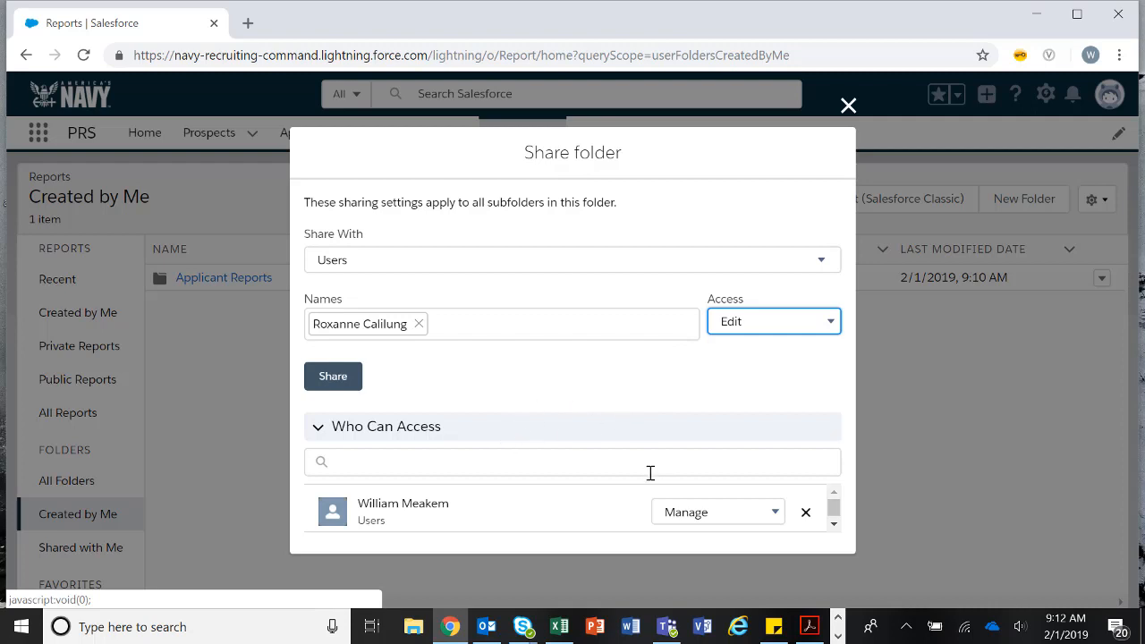
pyautogui.click(339, 382)
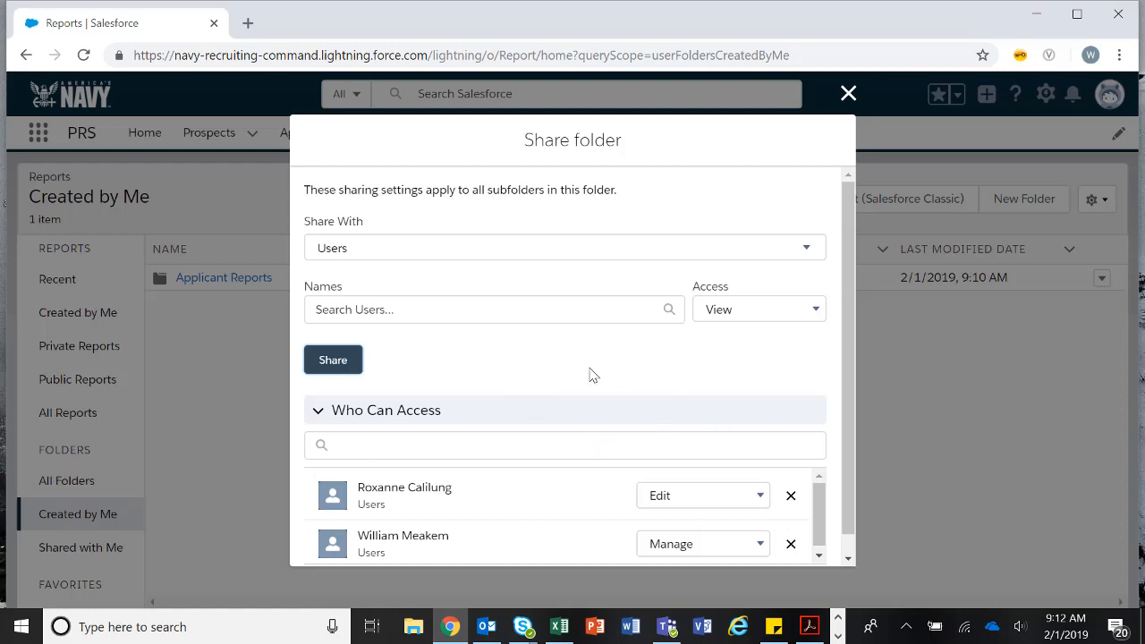
# Remove the colleague's access to the Applicant Reports folder.
pyautogui.click(791, 496)
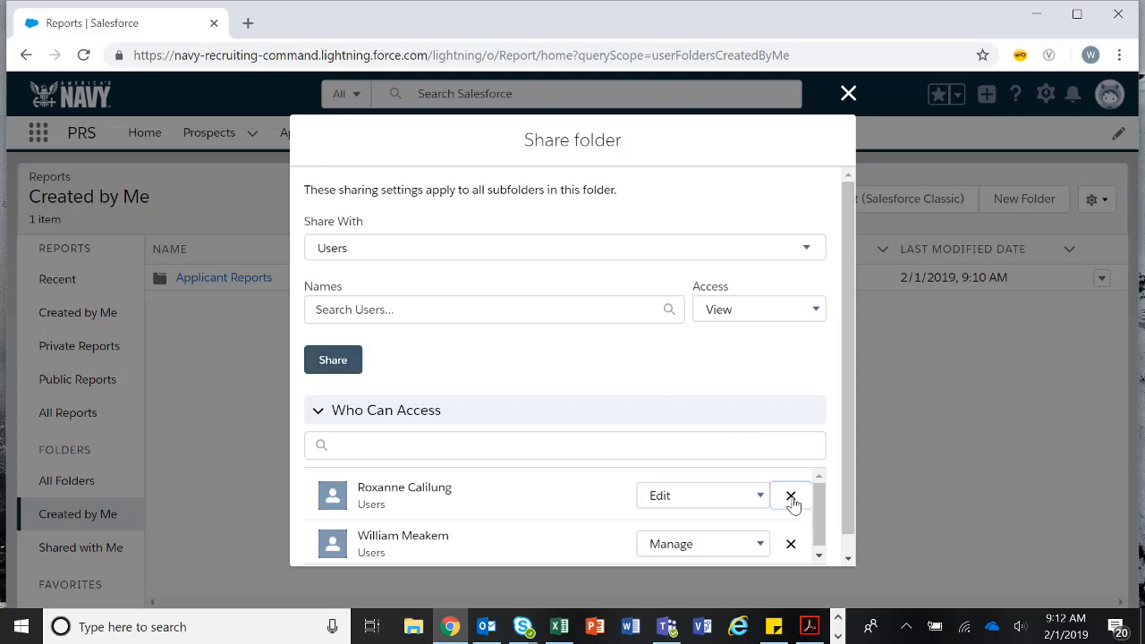
pyautogui.click(768, 414)
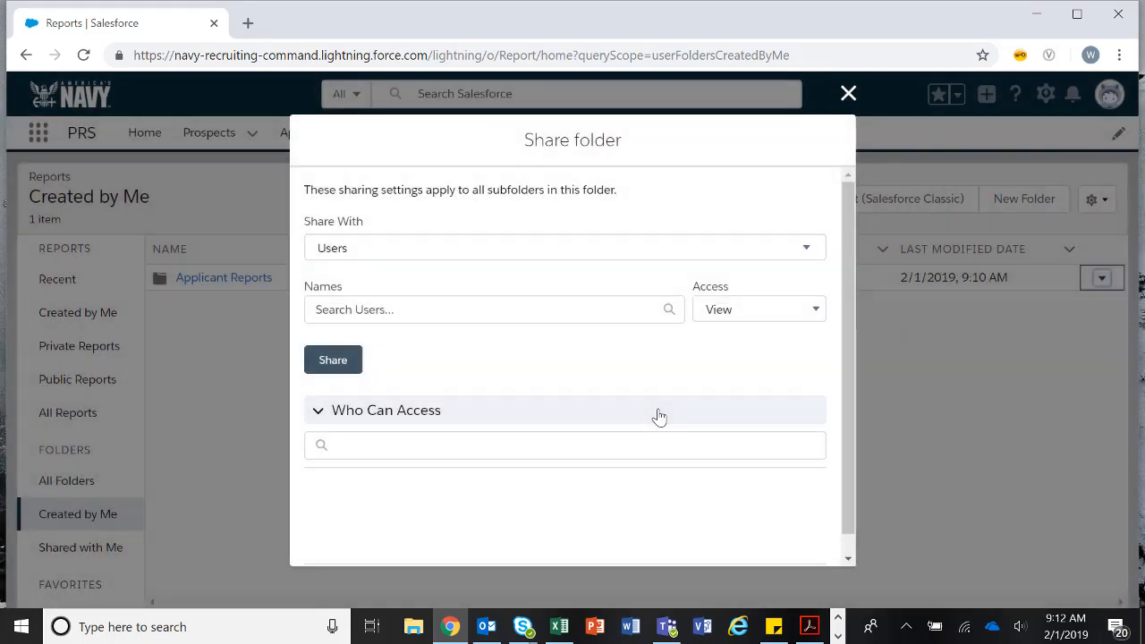